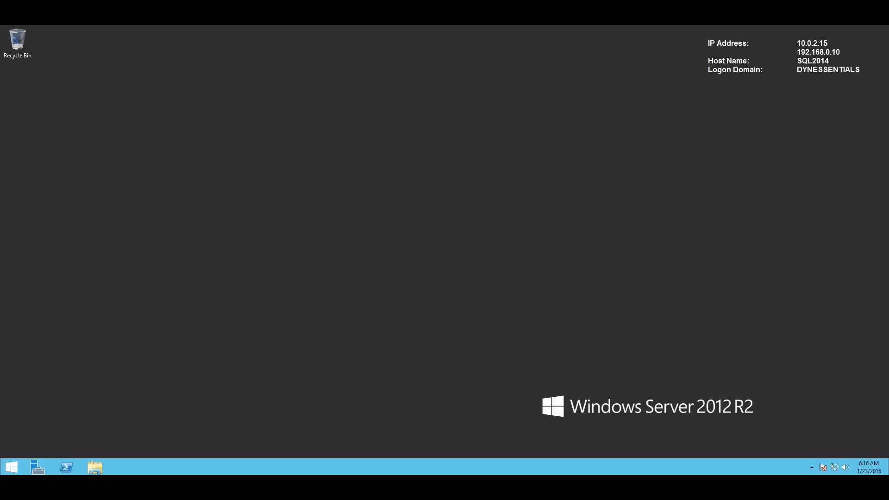
- Mount the SQLServer2014SP1 ISO from C:\Install and run setup from the DVD drive (E:)
left_click(95, 467)
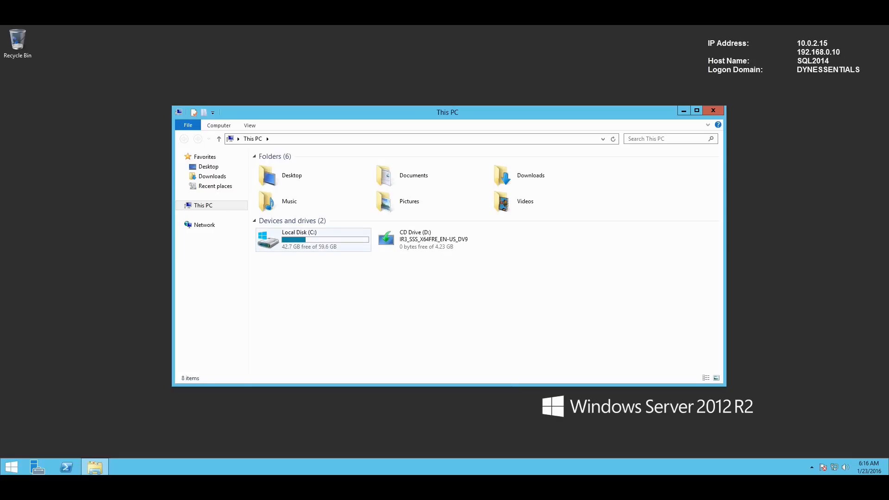
double_click(308, 241)
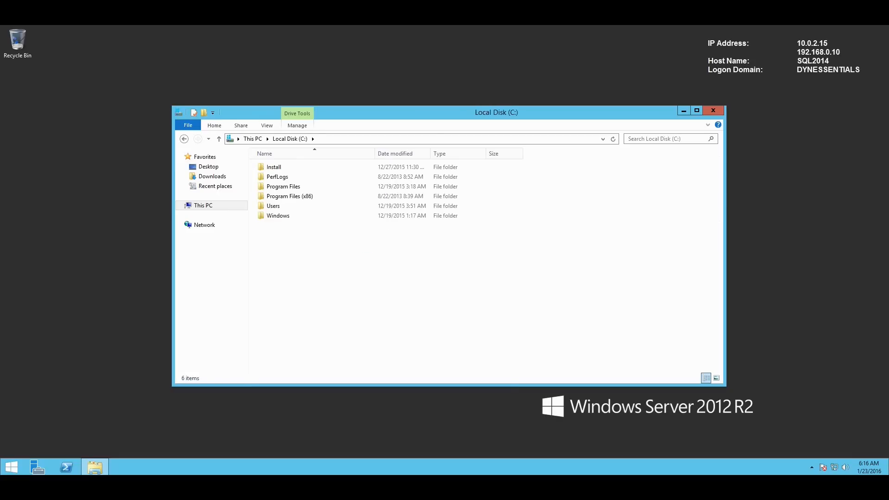
left_click(277, 177)
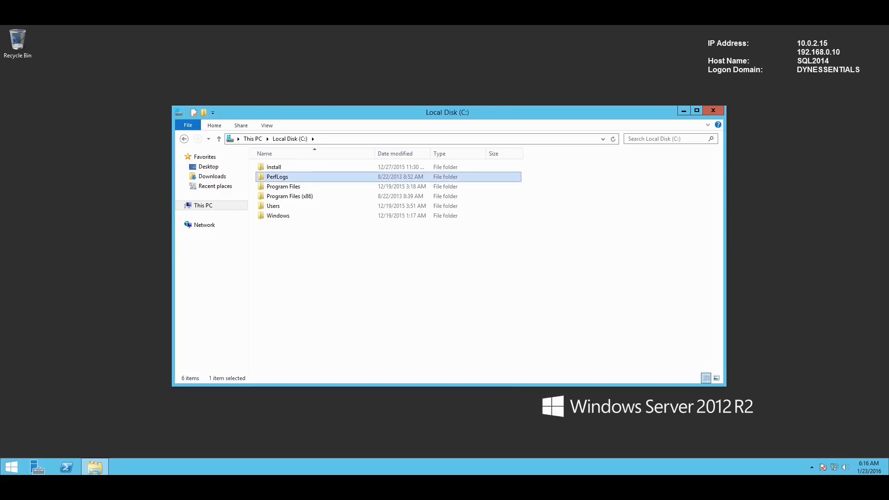
left_click(273, 168)
key("Return")
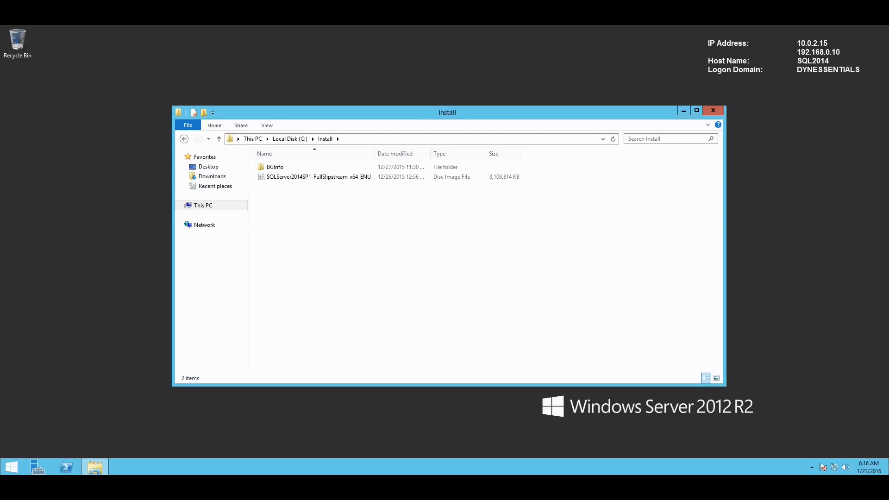
key("Down")
key("Return")
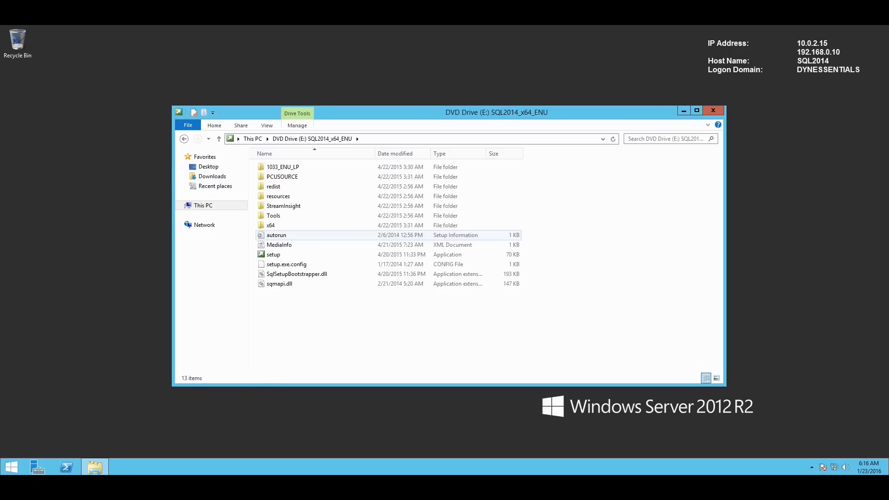
double_click(274, 255)
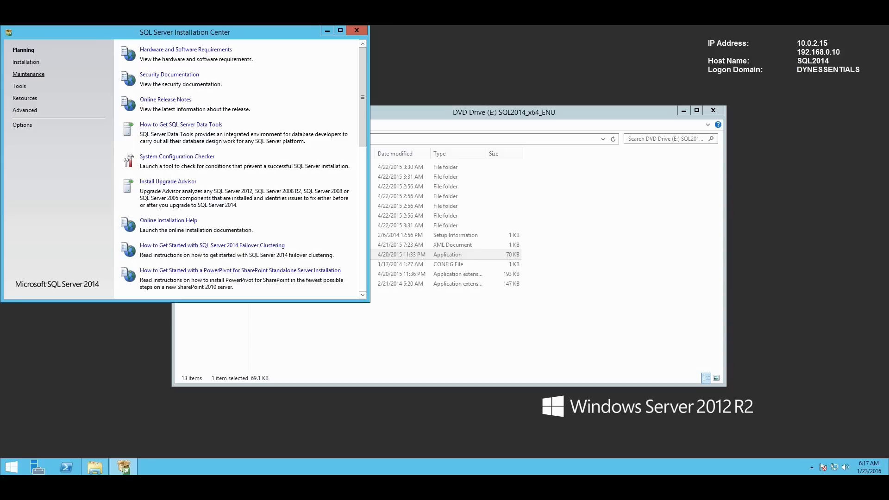
- Start a new stand-alone SQL Server installation using the free Evaluation edition
left_click(26, 62)
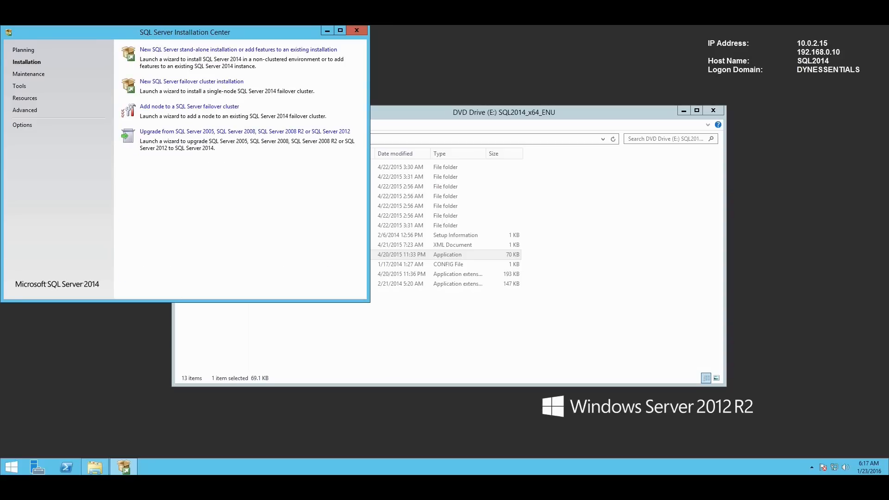
left_click(238, 49)
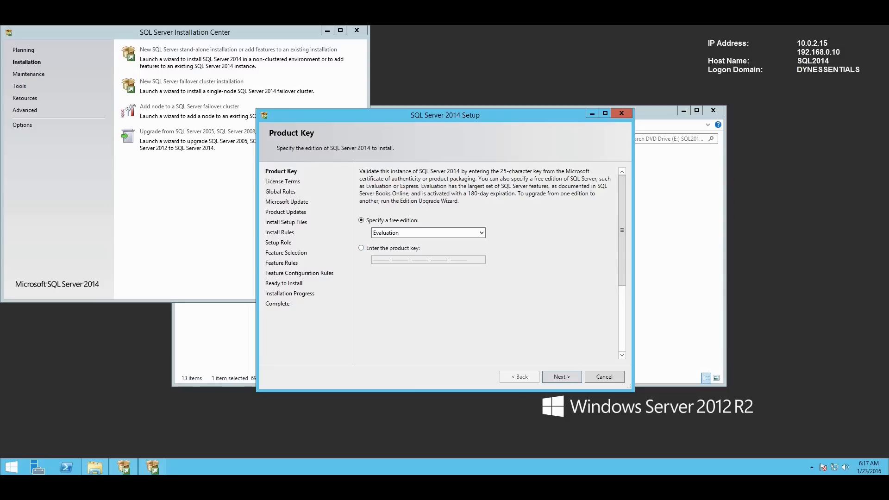
key("Return")
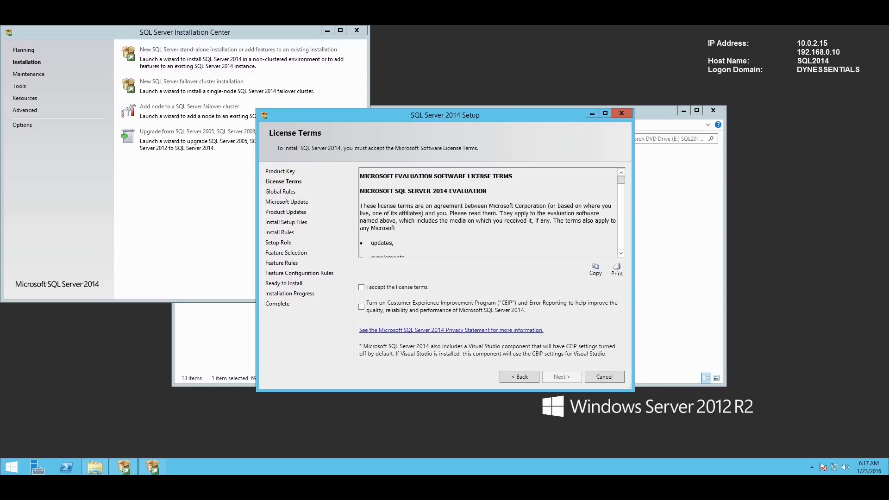
- Accept the license terms and continue past Microsoft Update with the SQL Server Feature Installation role
left_click(361, 287)
key("Return")
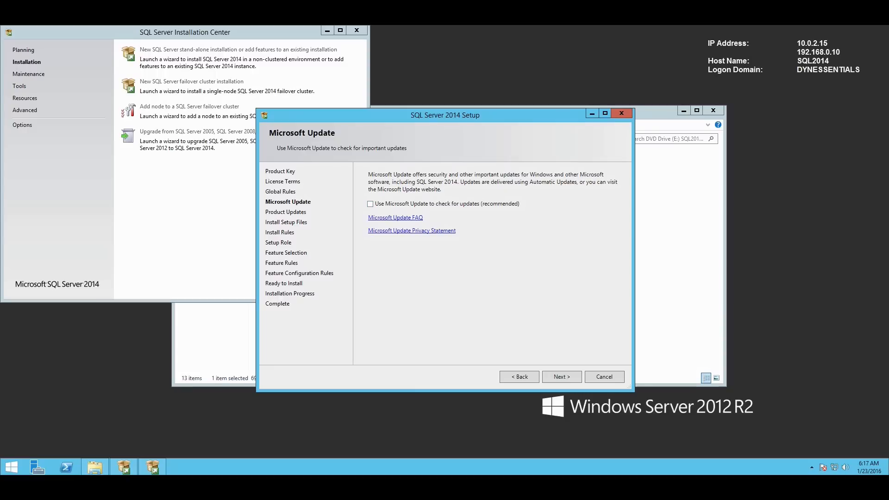
key("Return")
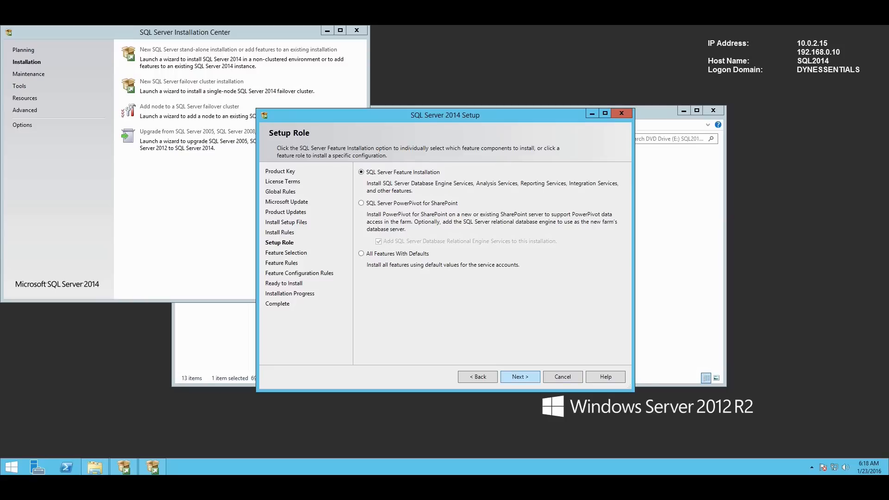
key("Return")
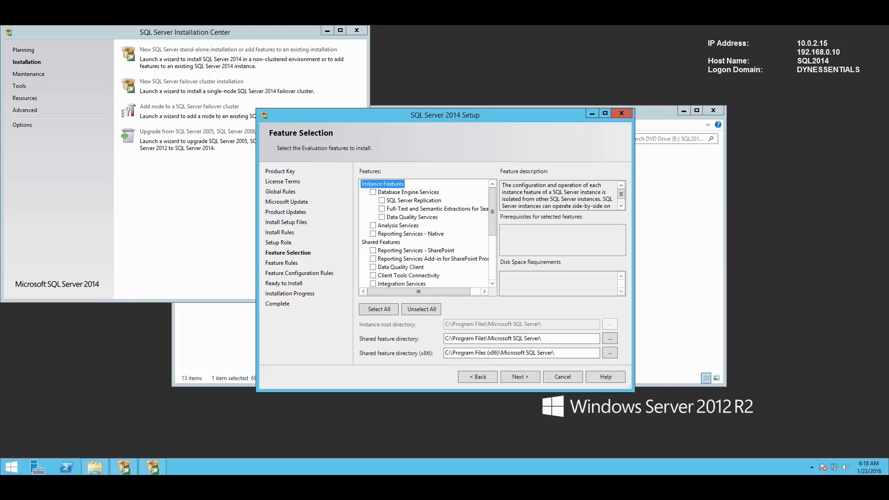
- Tick Database Engine Services, Reporting Services - Native and Management Tools Basic/Complete, then check feature rules
left_click(373, 192)
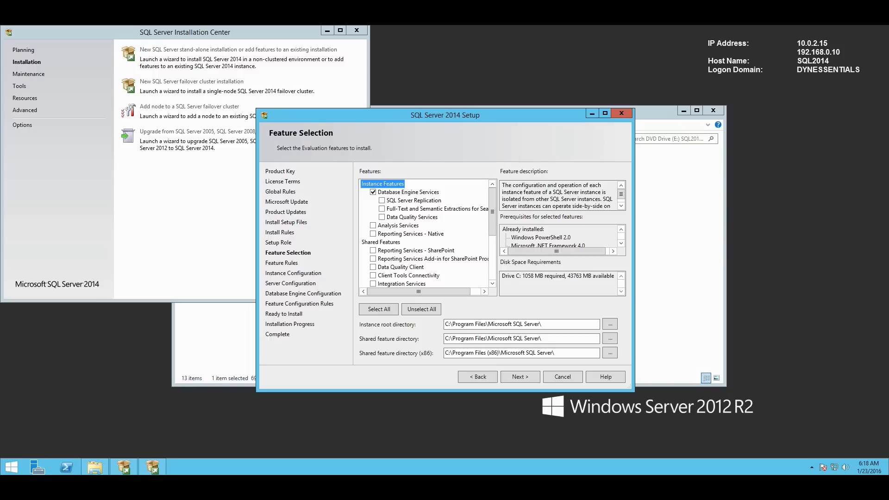
left_click(372, 234)
left_click_drag(492, 212, 492, 247)
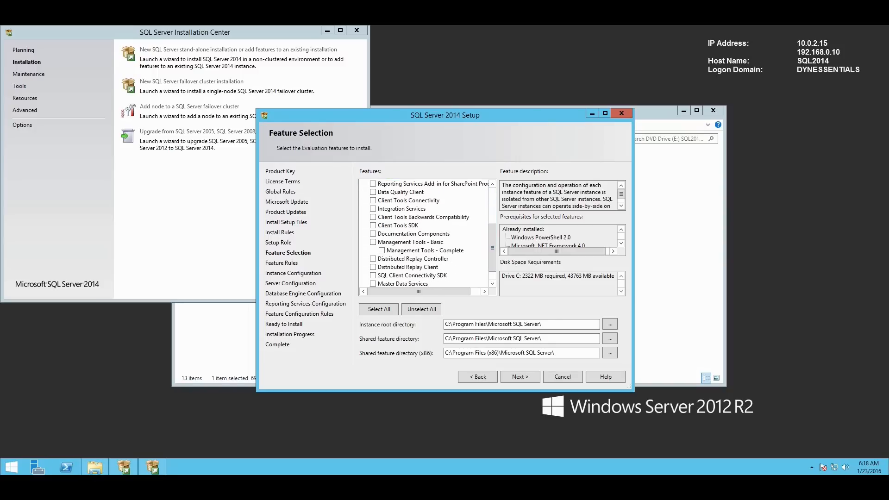
left_click(381, 250)
left_click(523, 376)
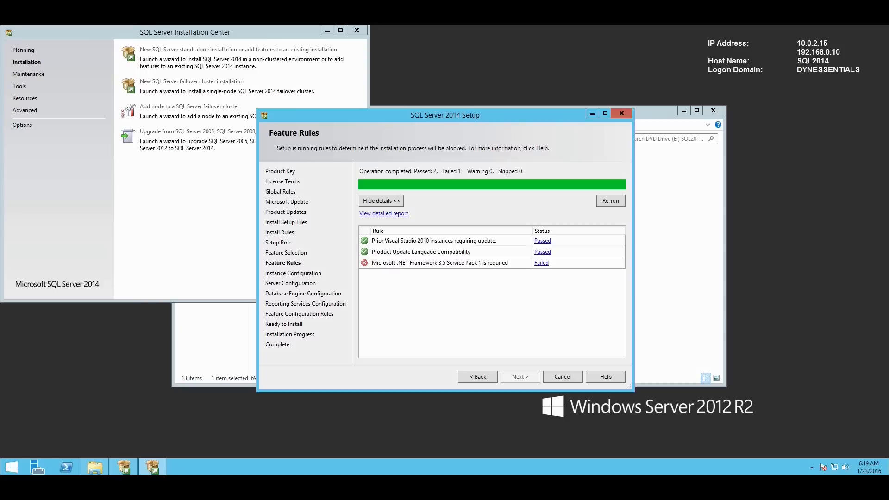
- In Server Manager, advance Add Roles and Features to the Features page using role-based install on this server
left_click(37, 467)
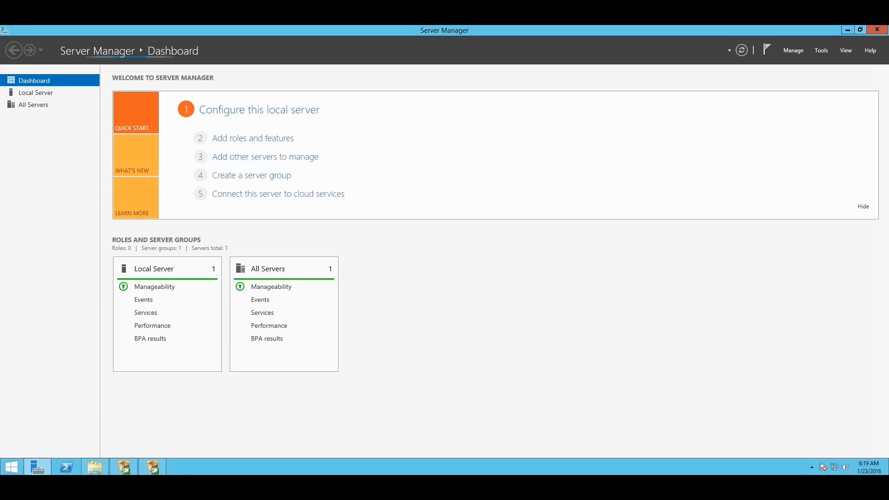
left_click(860, 30)
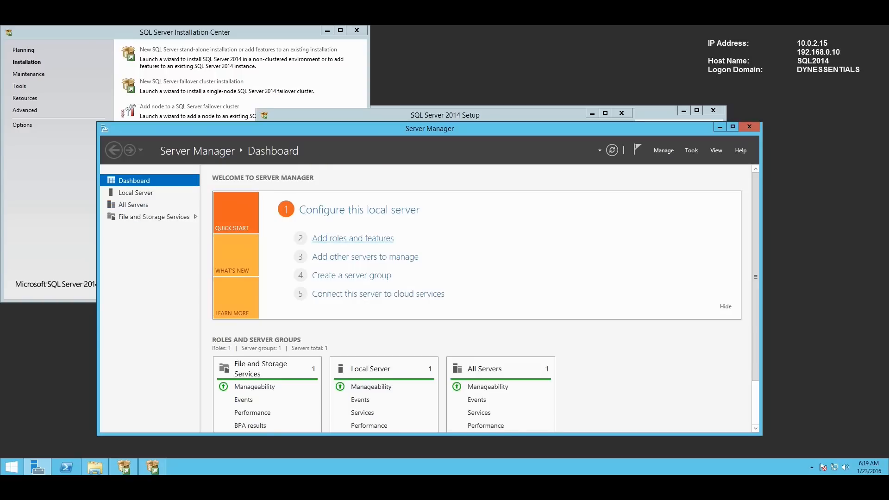
left_click(352, 237)
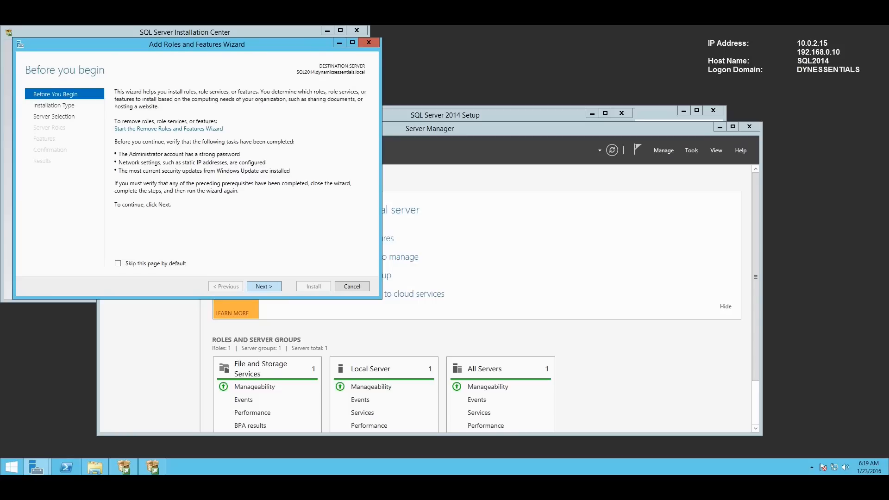
left_click(264, 286)
left_click_drag(170, 47, 190, 54)
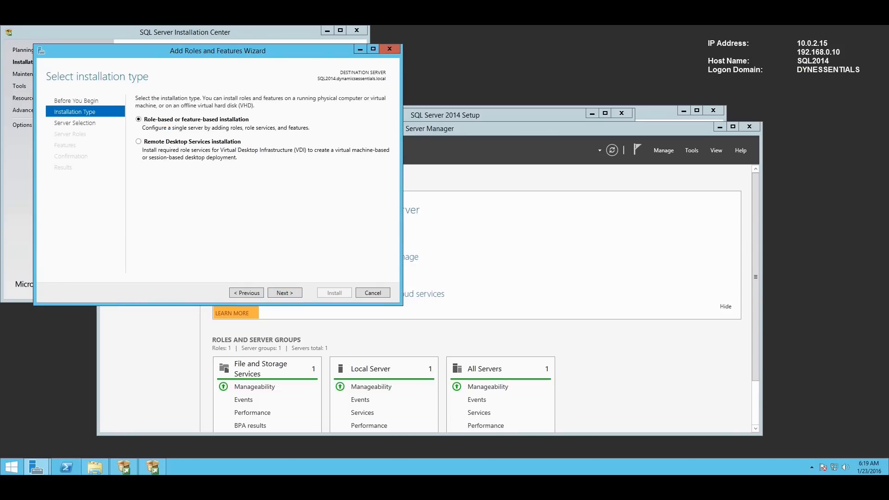
left_click(284, 292)
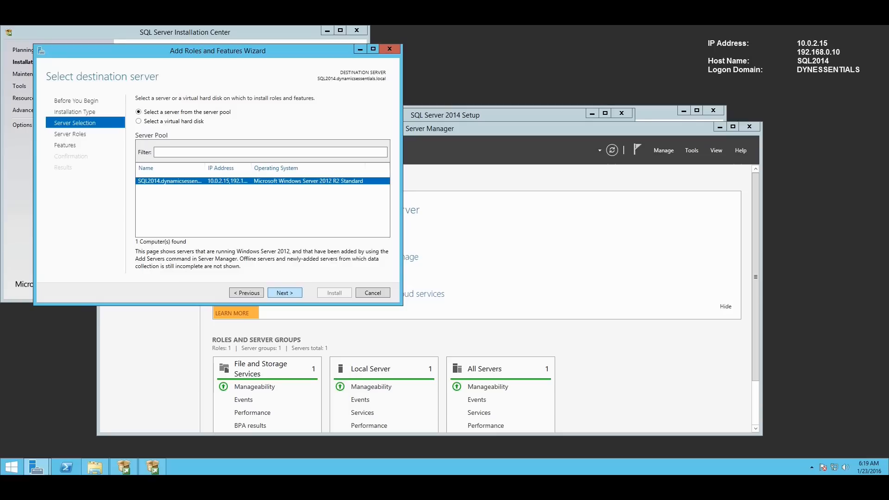
left_click(285, 292)
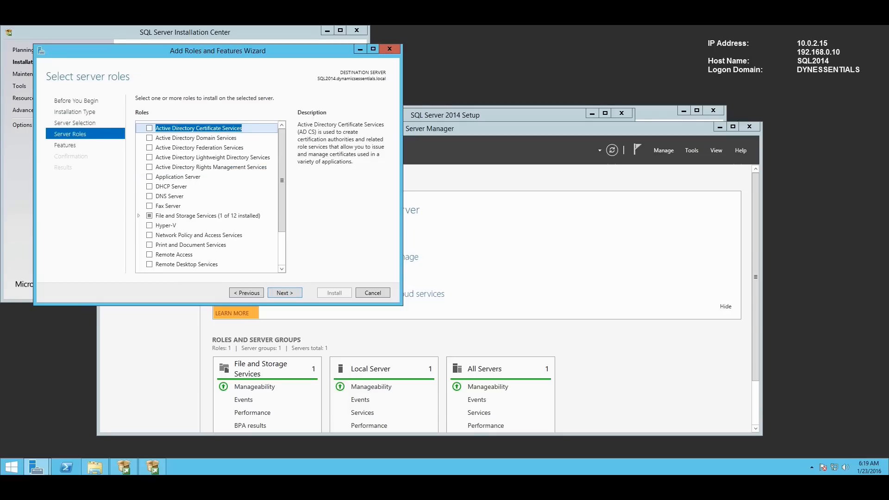
left_click(285, 293)
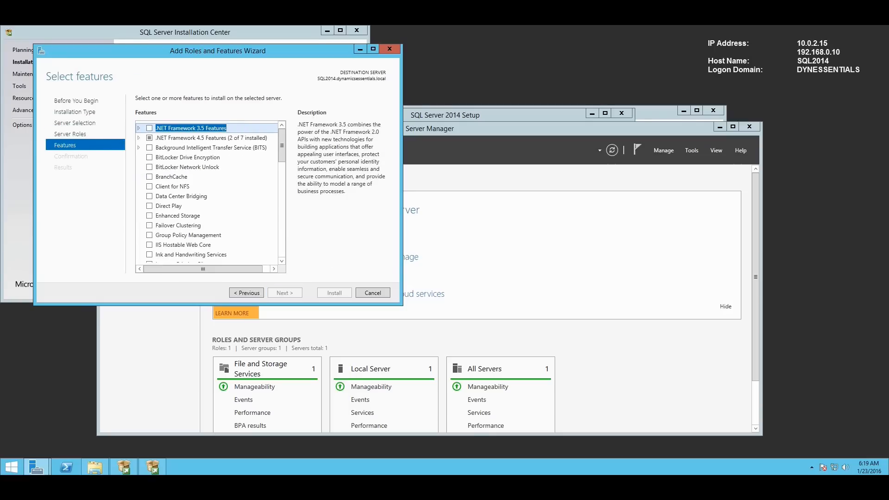
- Select .NET Framework 3.5 Features, install them, and close the finished wizard
left_click(149, 128)
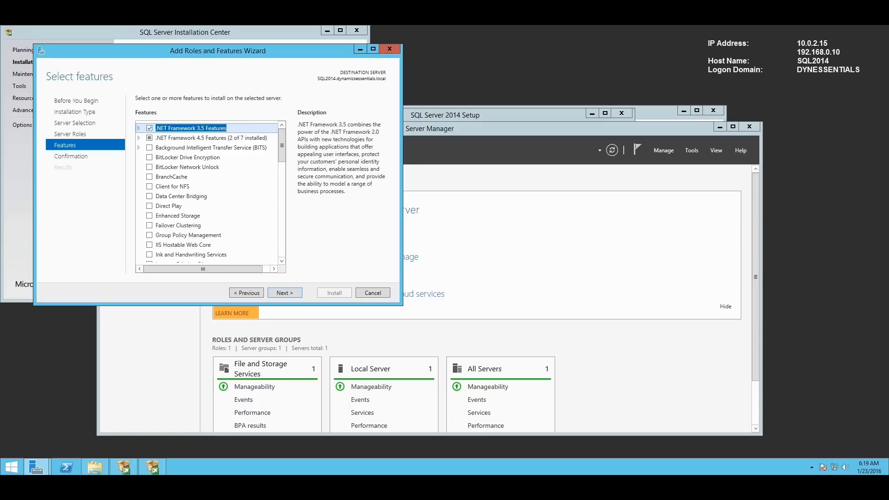
left_click(284, 292)
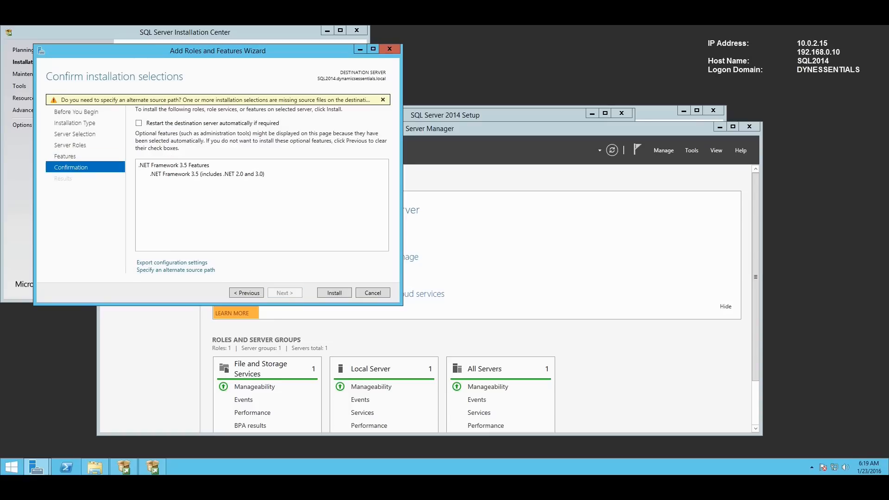
left_click(334, 293)
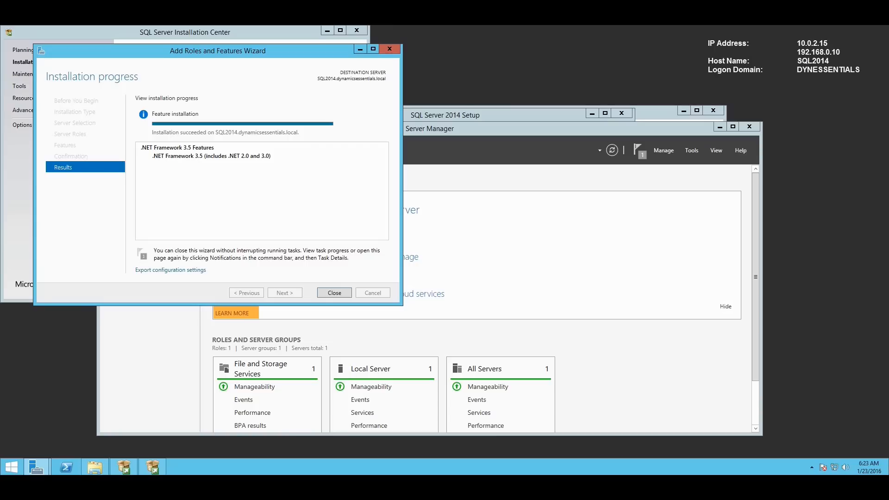
left_click(335, 292)
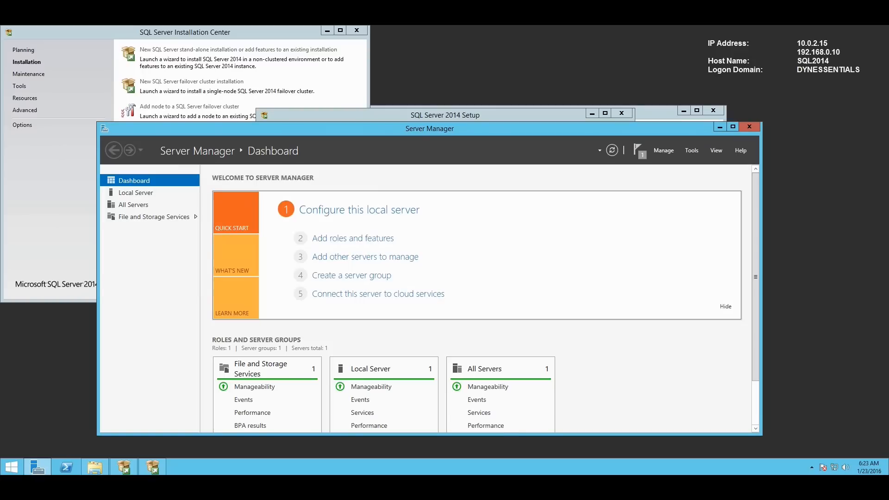
- Close Server Manager, re-run Feature Rules, and accept the default MSSQLSERVER instance and service accounts
left_click(749, 127)
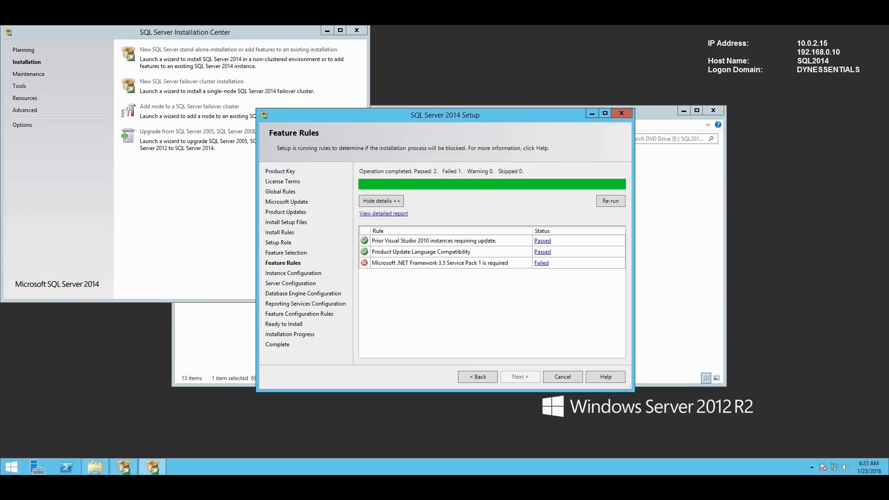
left_click(611, 200)
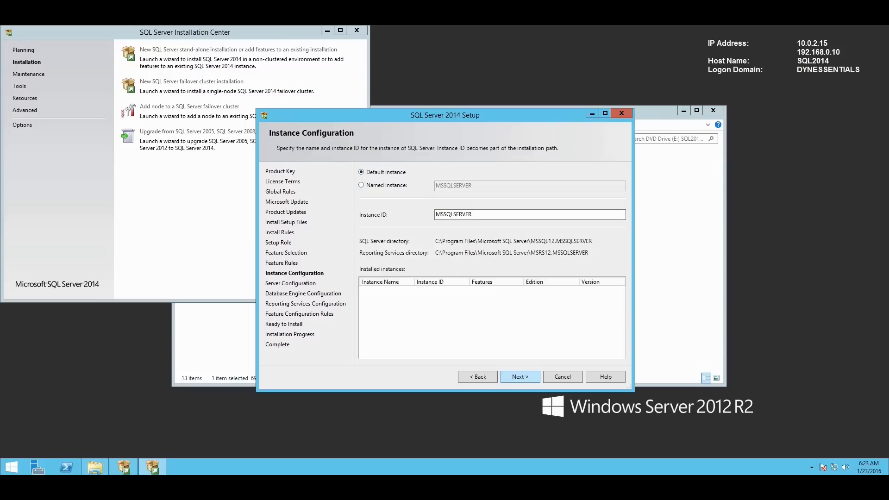
left_click(520, 377)
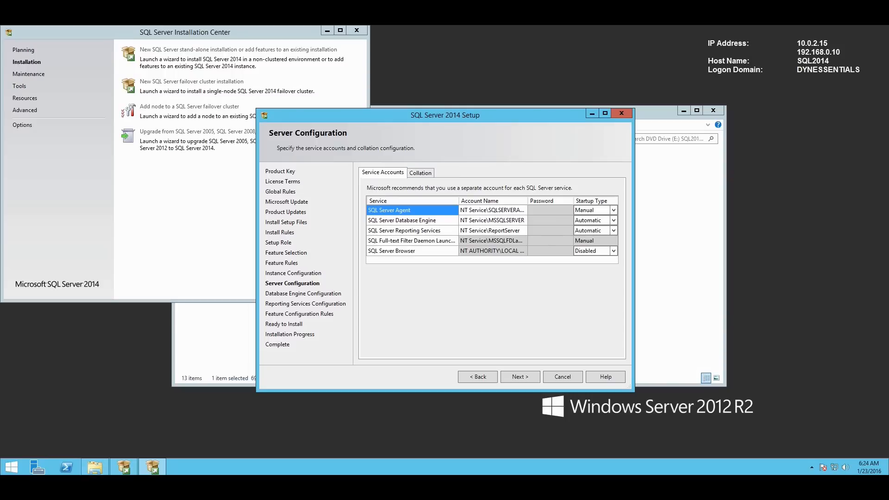
left_click(520, 377)
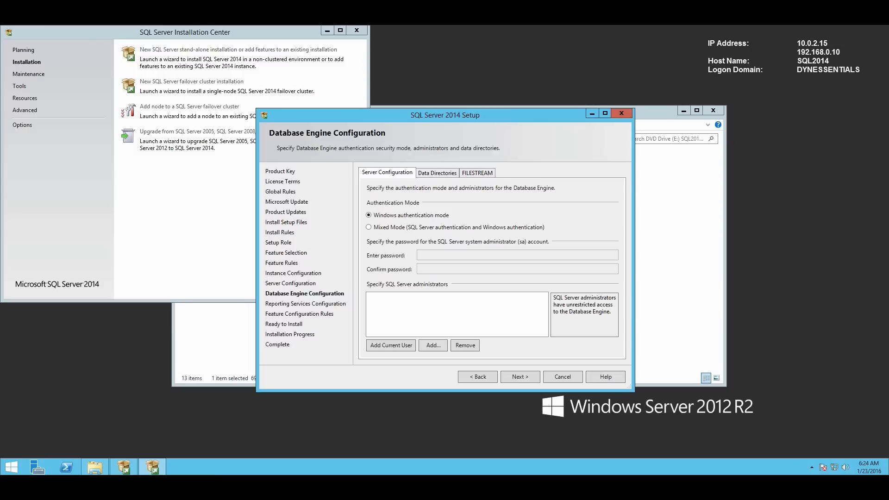
- Add the current user as SQL administrator, review the default data directories, and continue to Reporting Services
left_click(391, 346)
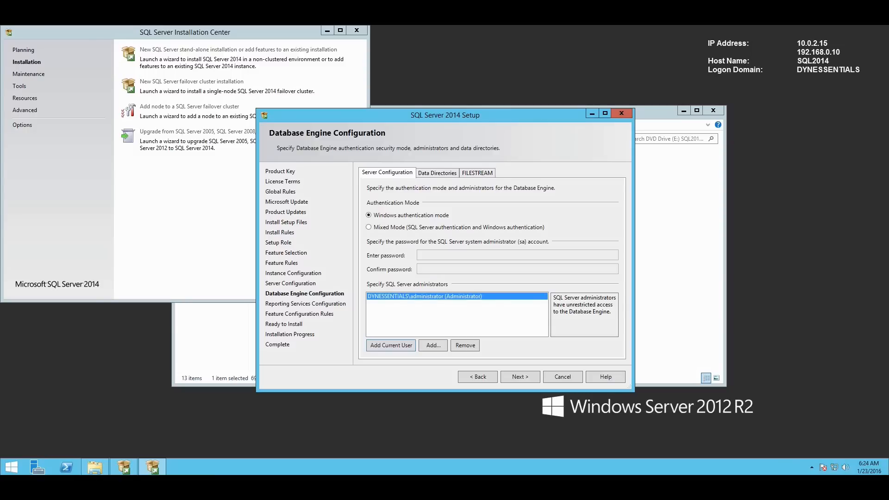
left_click(437, 173)
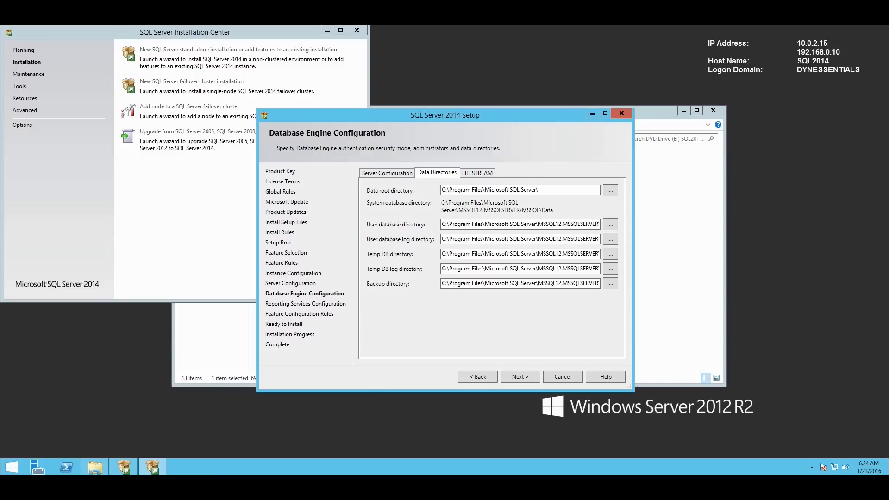
left_click_drag(562, 225, 605, 225)
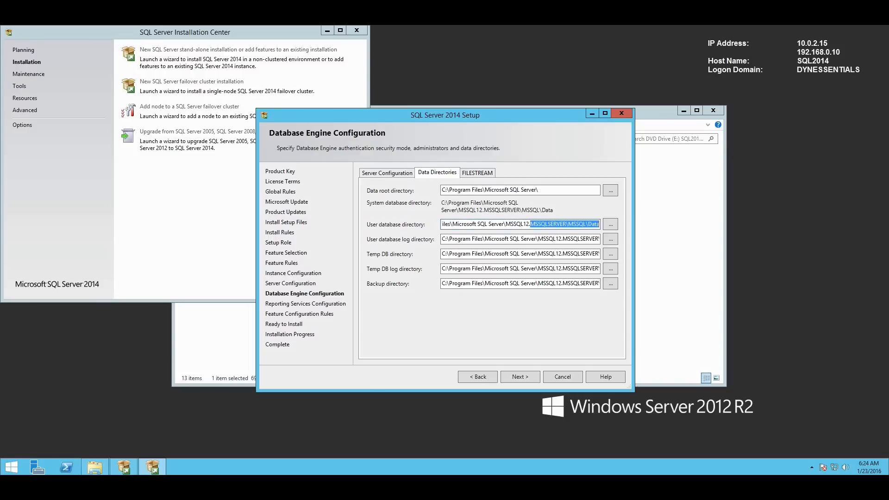
left_click(567, 225)
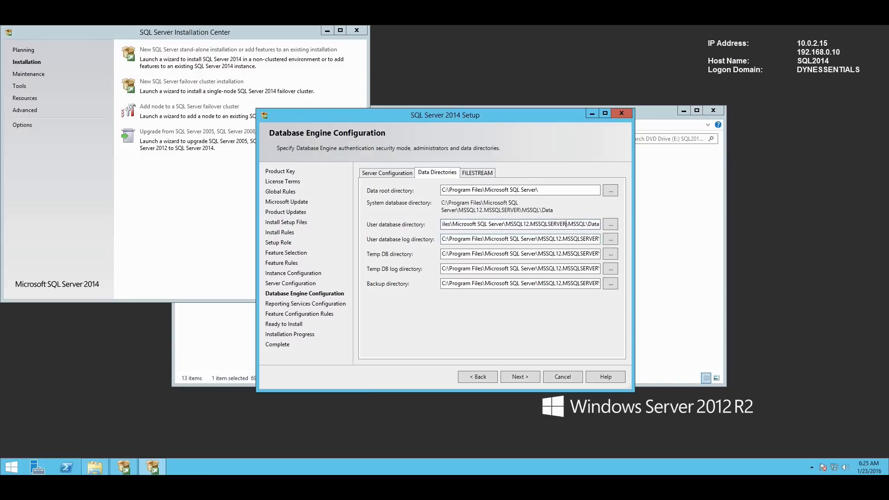
left_click_drag(556, 239, 601, 239)
left_click_drag(442, 239, 500, 239)
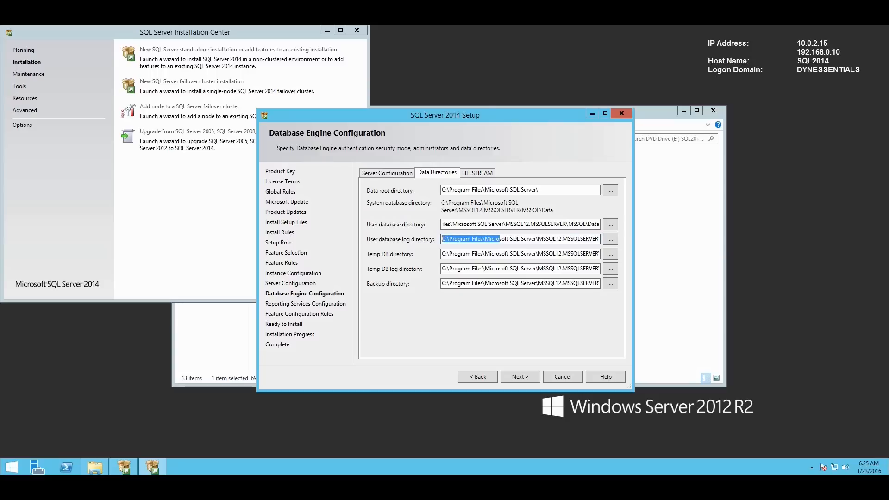
left_click(387, 173)
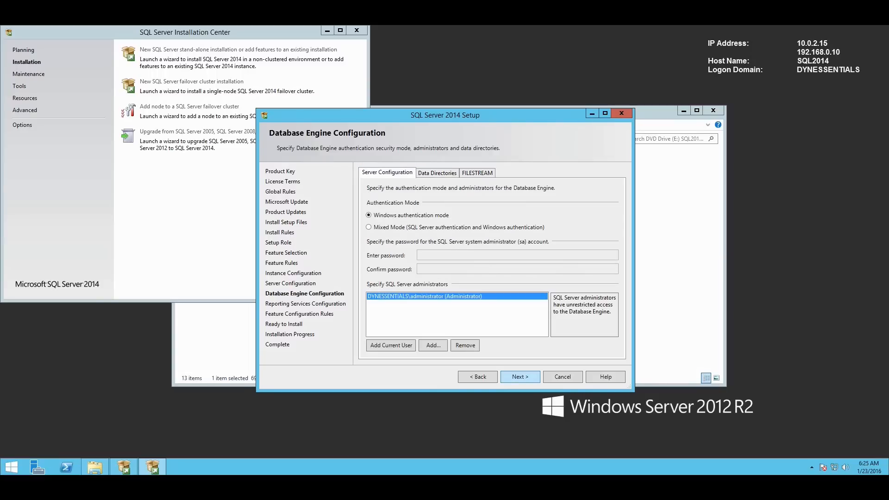
left_click(519, 377)
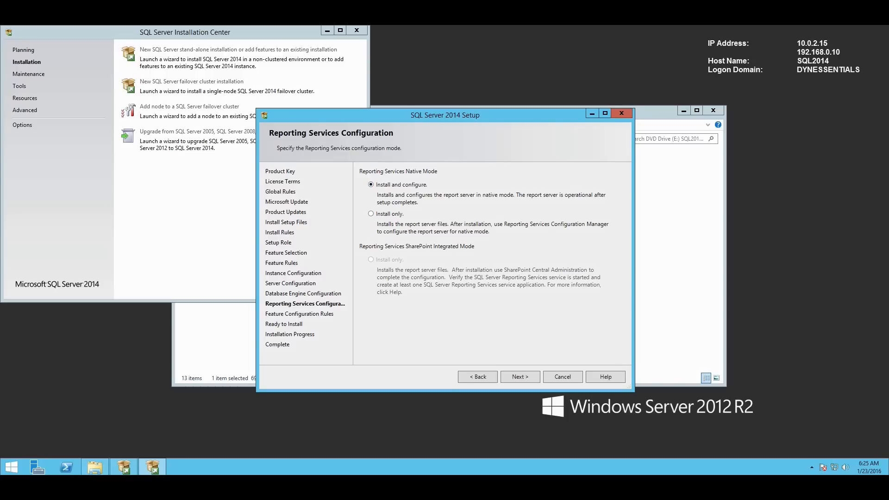
- Pass Feature Configuration Rules, install SQL Server 2014 until every feature succeeds, and close the wizard
key("alt+n")
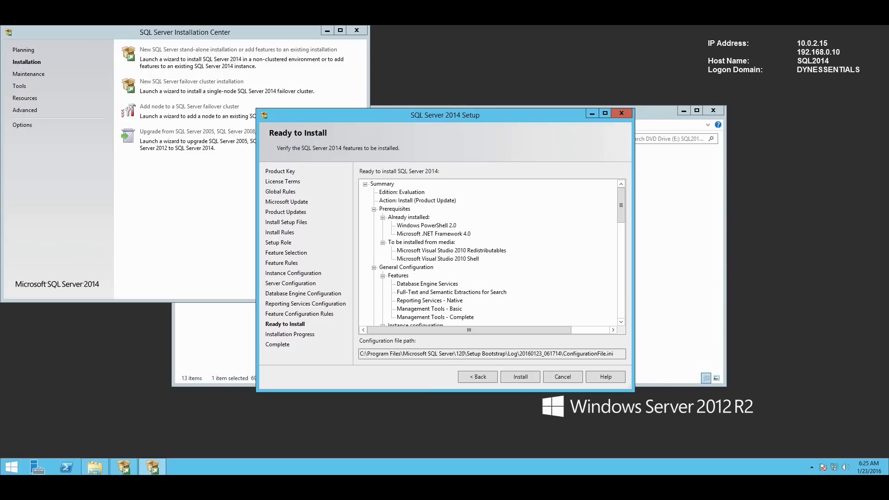
key("alt+i")
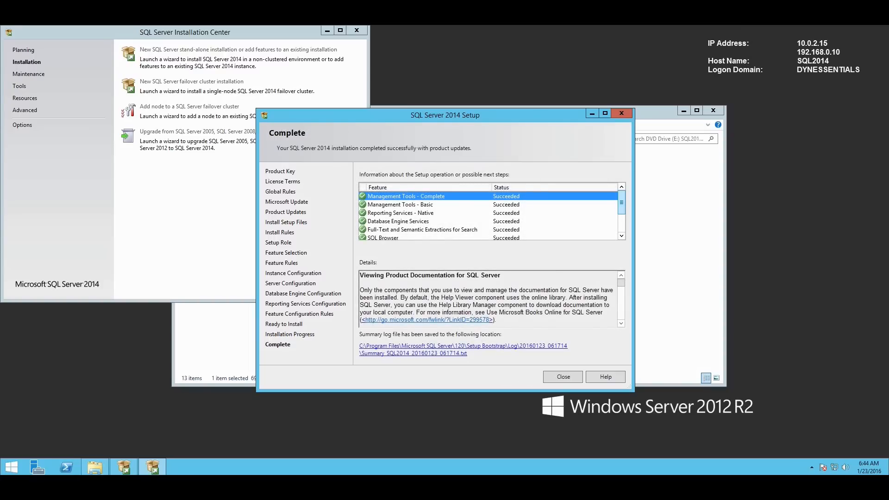
scroll(488, 216, "down", 3)
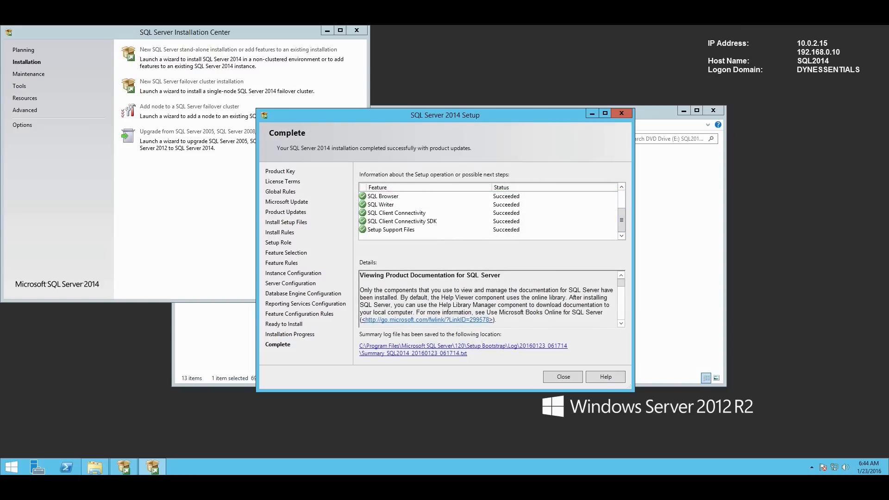
left_click(563, 377)
- Close the SQL Server Installation Center and the DVD drive folder window
left_click(356, 31)
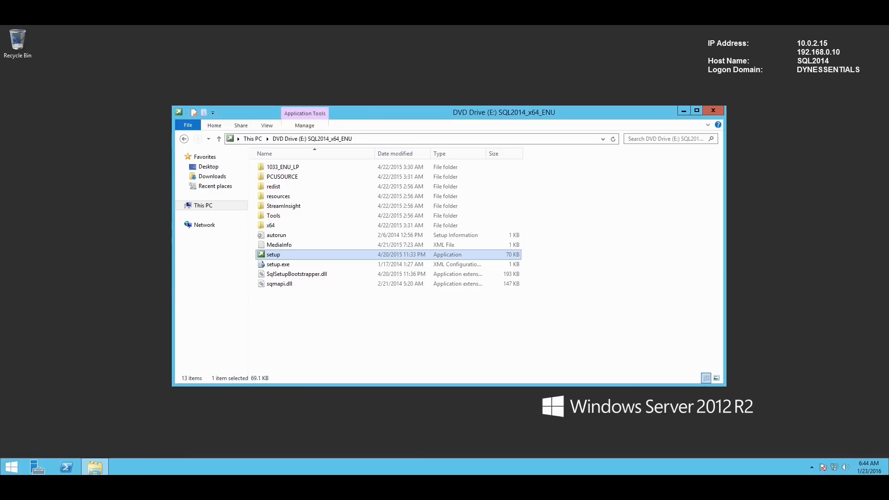
left_click(597, 223)
left_click(713, 111)
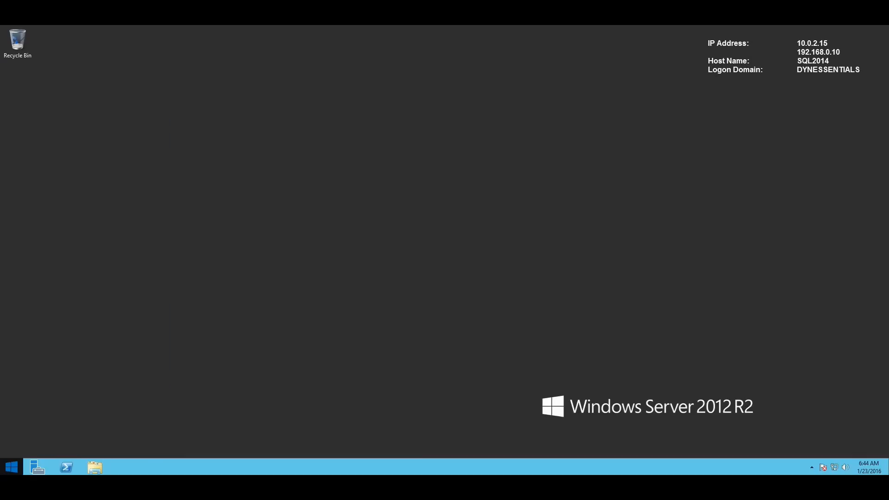
- Search the Start screen for 'sql man' and launch SQL Server 2014 Management Studio
left_click(11, 466)
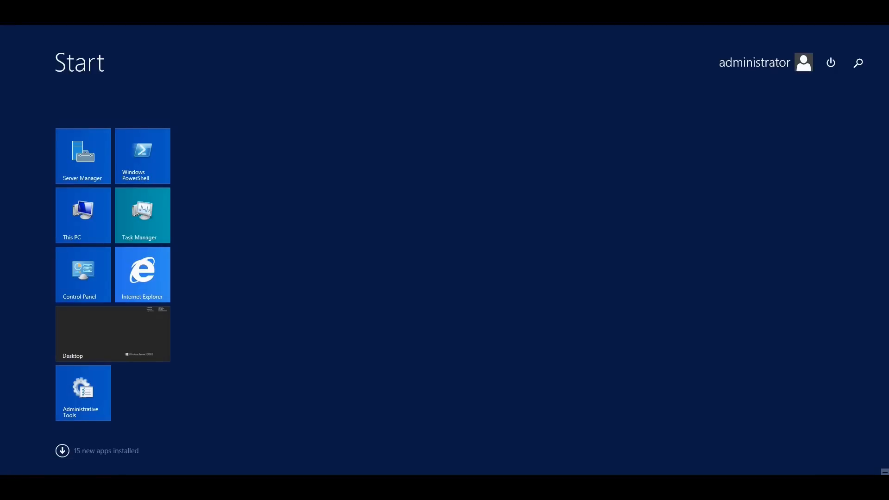
type("sql man")
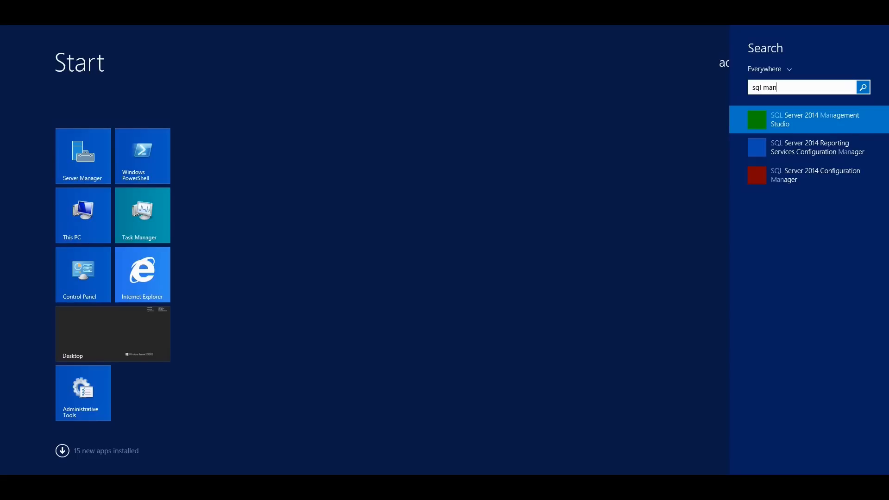
double_click(769, 87)
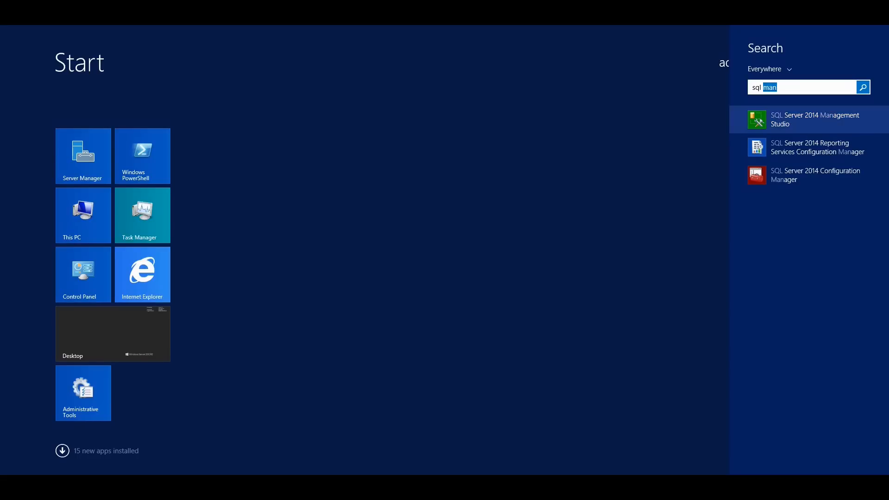
key("Return")
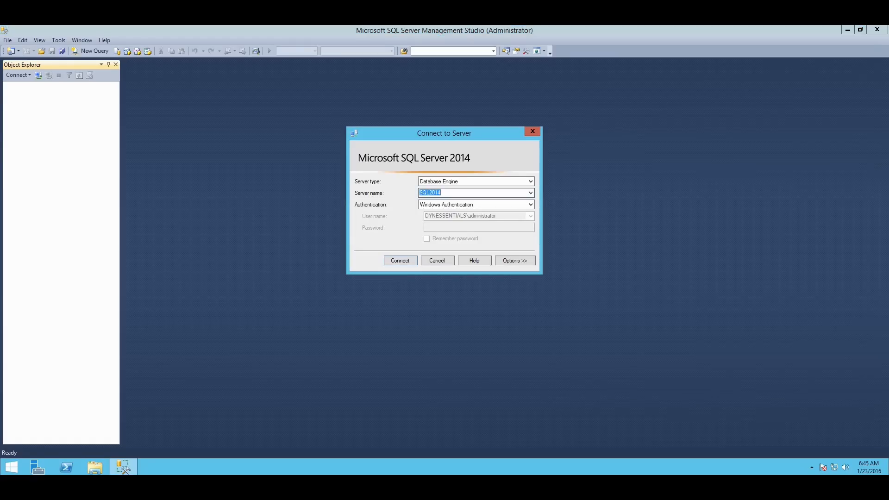
- Connect to SQL2014, expand Databases to confirm ReportServer and ReportServerTempDB, then close Management Studio
key("Return")
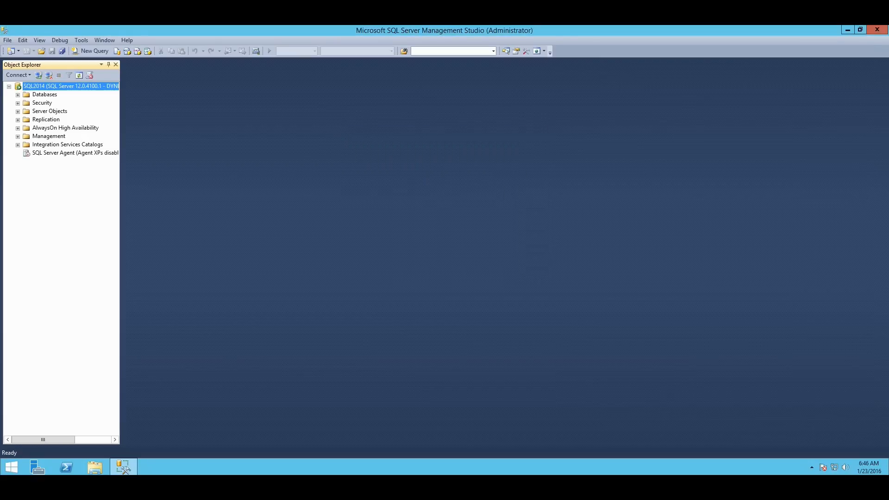
left_click(17, 95)
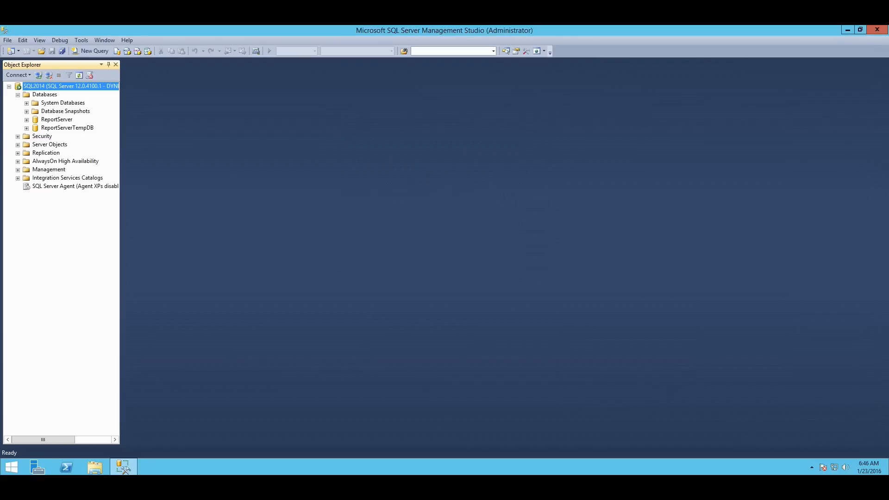
left_click(45, 94)
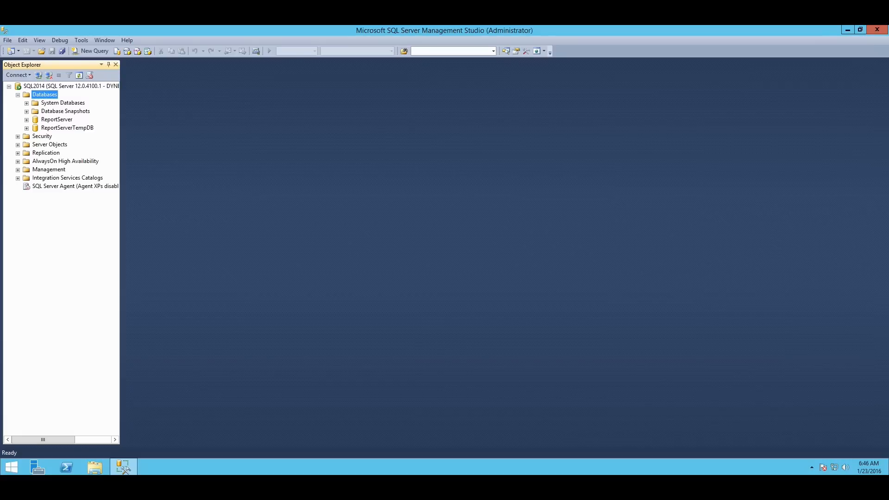
left_click(877, 29)
- Search Start for 'report', launch Reporting Services Configuration Manager, and connect to the MSSQLSERVER instance
left_click(12, 468)
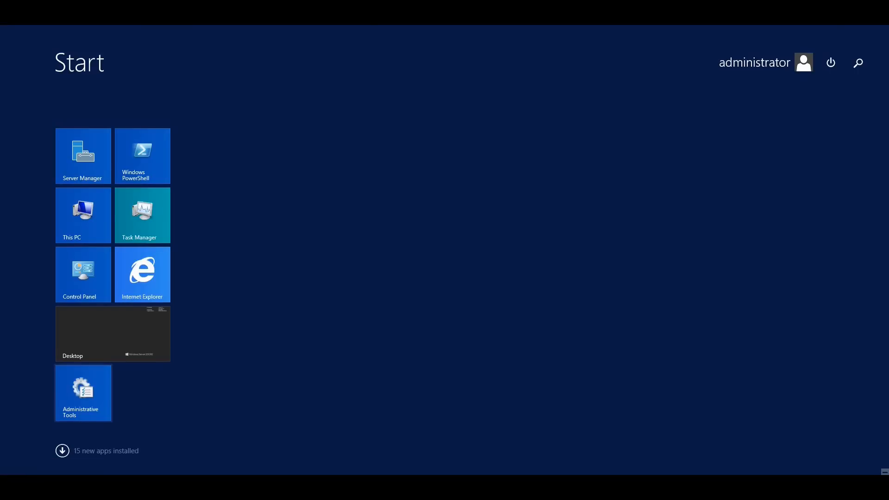
type("reporting")
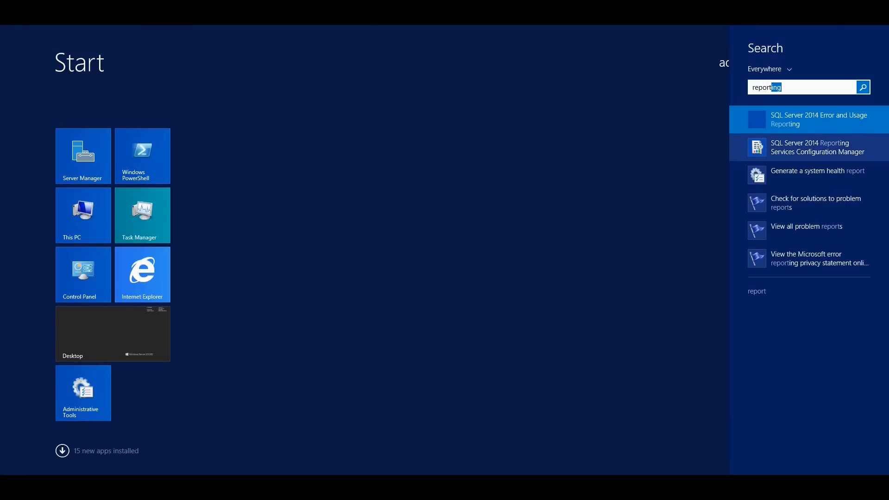
left_click(817, 147)
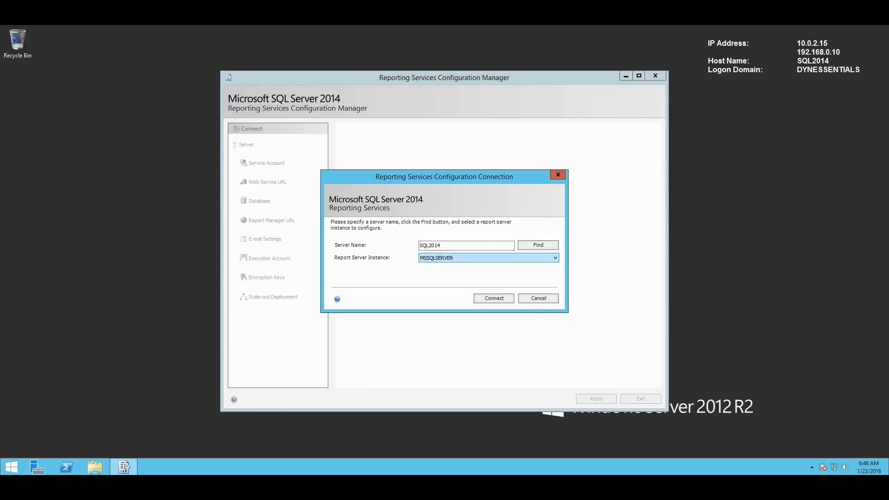
key("Return")
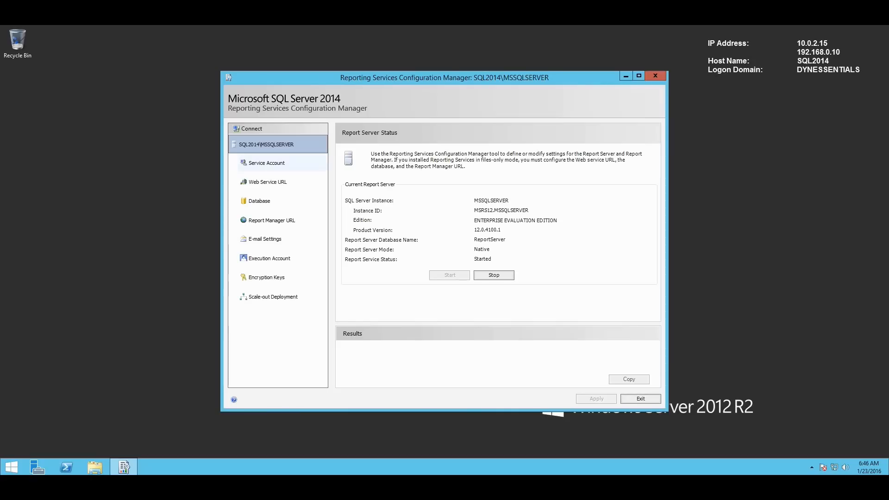
left_click(266, 163)
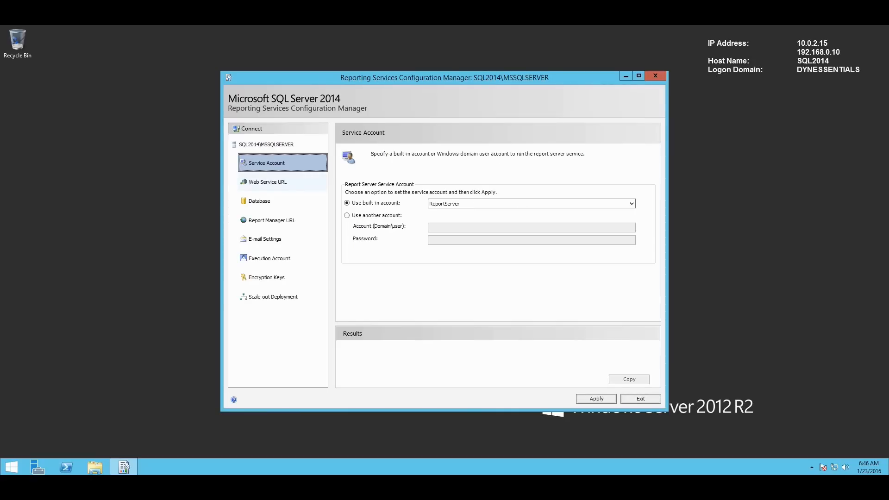
left_click(268, 182)
left_click(472, 285)
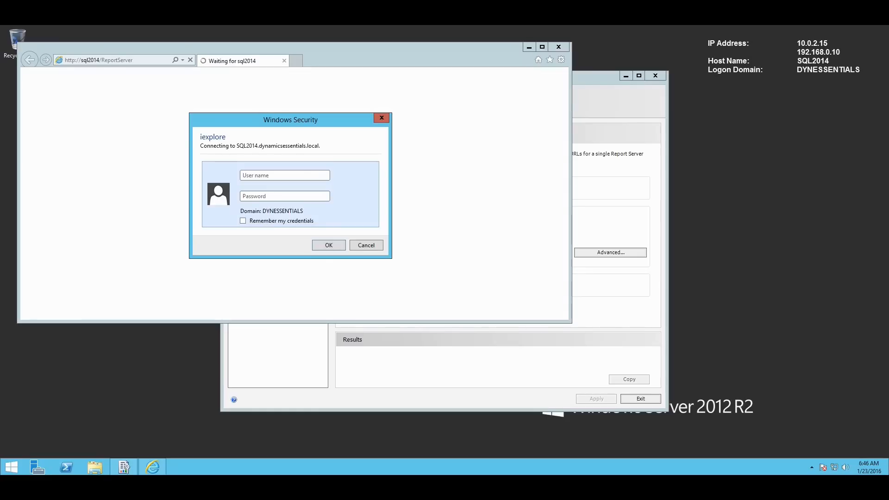
- Sign in to the ReportServer page as administrator with the account password
type("administrator")
key("Tab")
type("••••••••••")
key("Return")
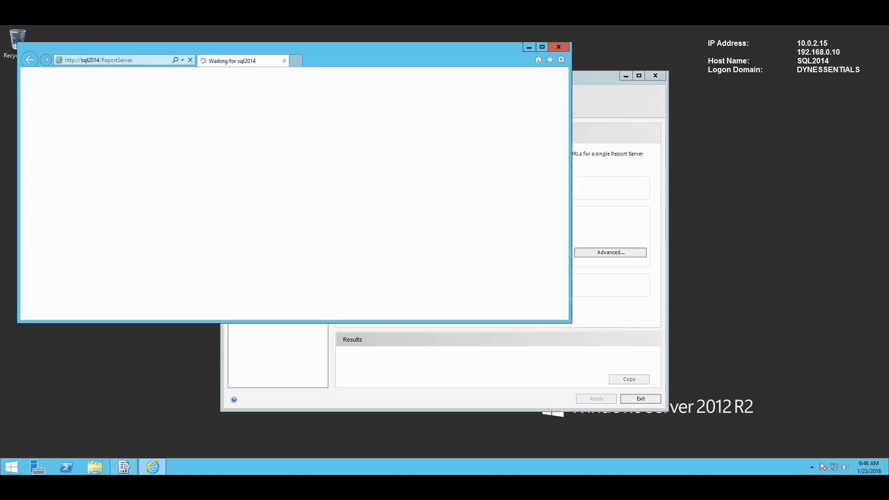
- Accept Internet Explorer's recommended settings, then close the browser and Reporting Services Configuration Manager
left_click(209, 152)
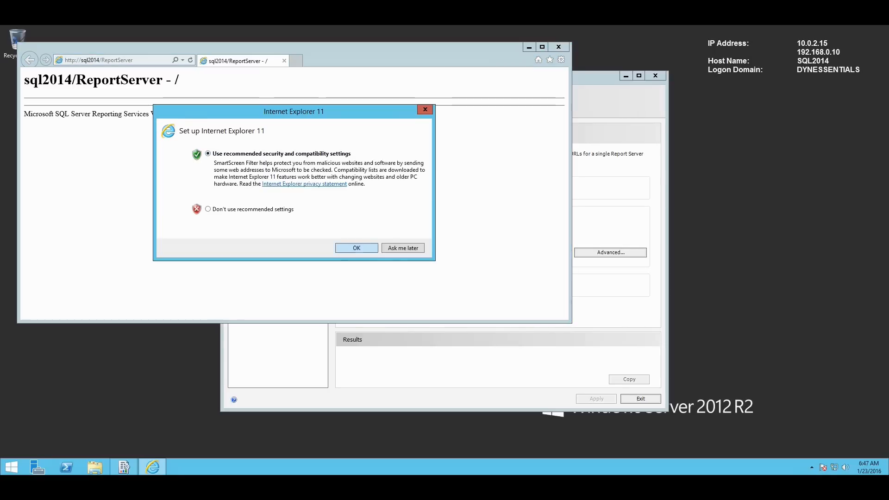
left_click(357, 249)
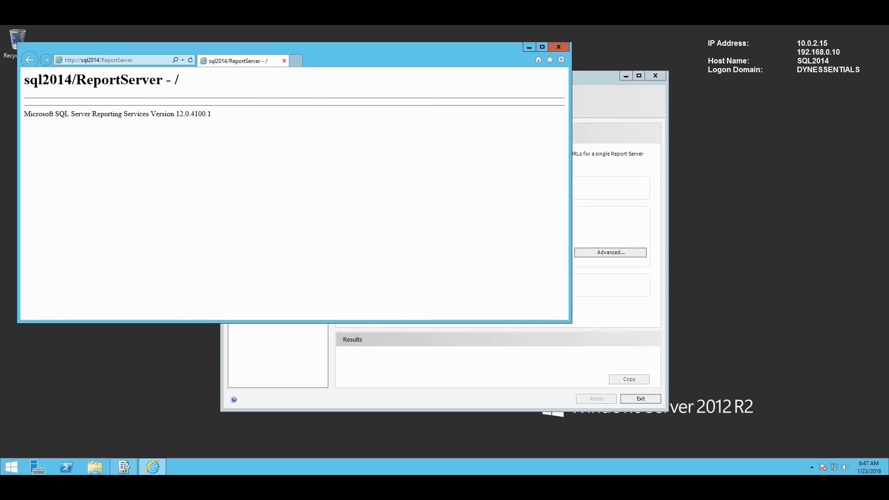
left_click(558, 47)
left_click(655, 76)
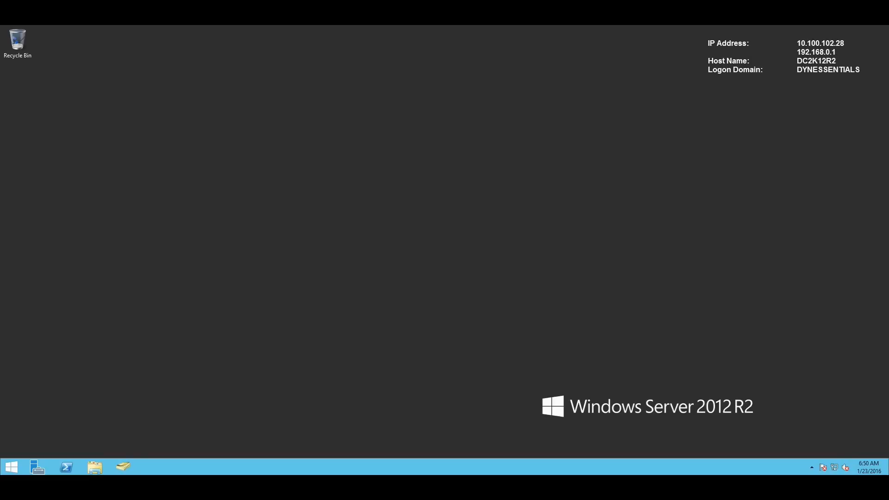
- Bring Active Directory Users and Computers to the front and centre its window
key("super+r")
key("alt+Tab")
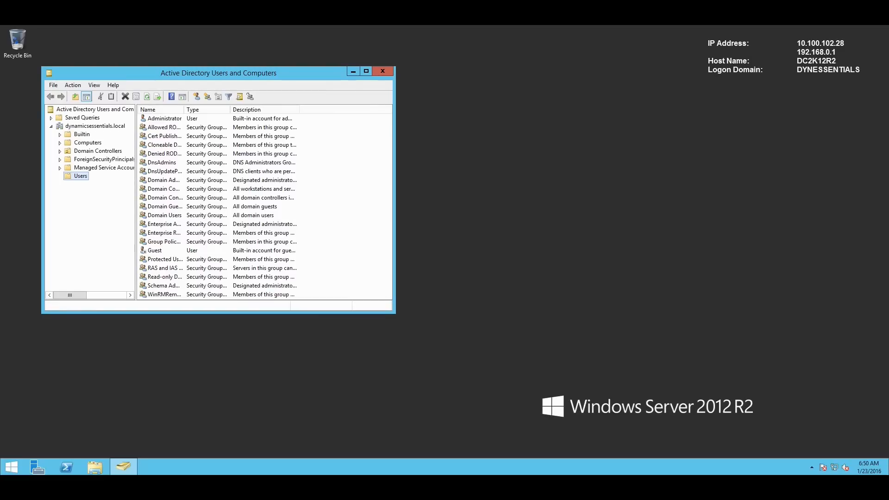
left_click_drag(208, 73, 312, 96)
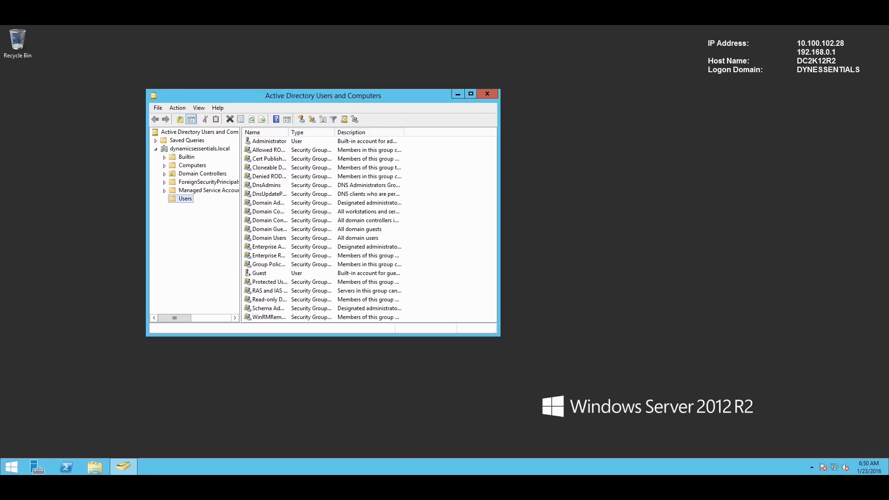
left_click(287, 389)
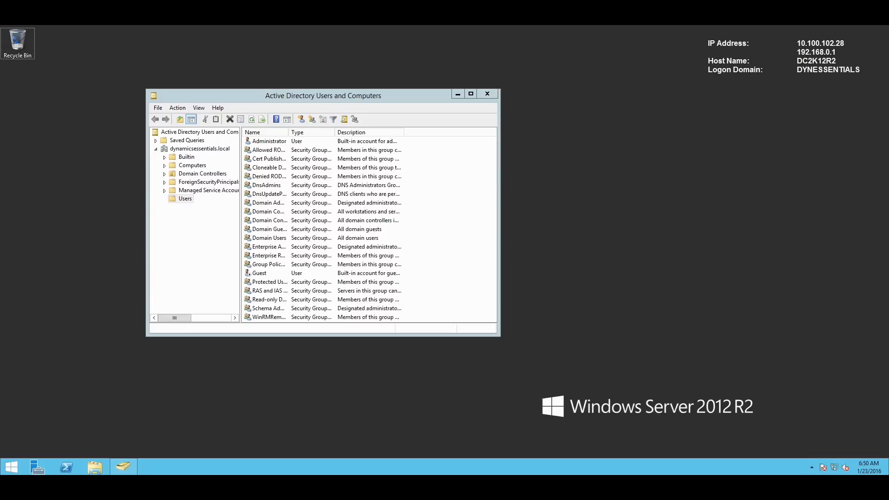
left_click(185, 199)
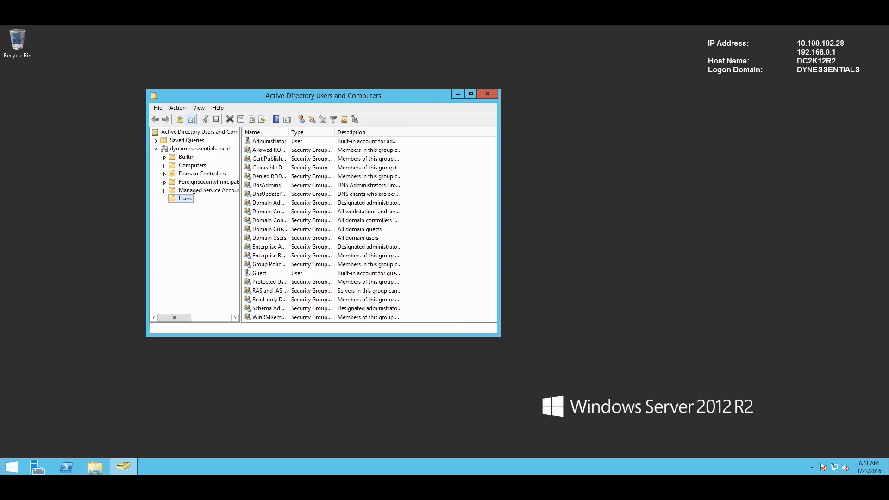
- Create a new organizational unit named CRM2016 under dynamicsessentials.local
right_click(184, 148)
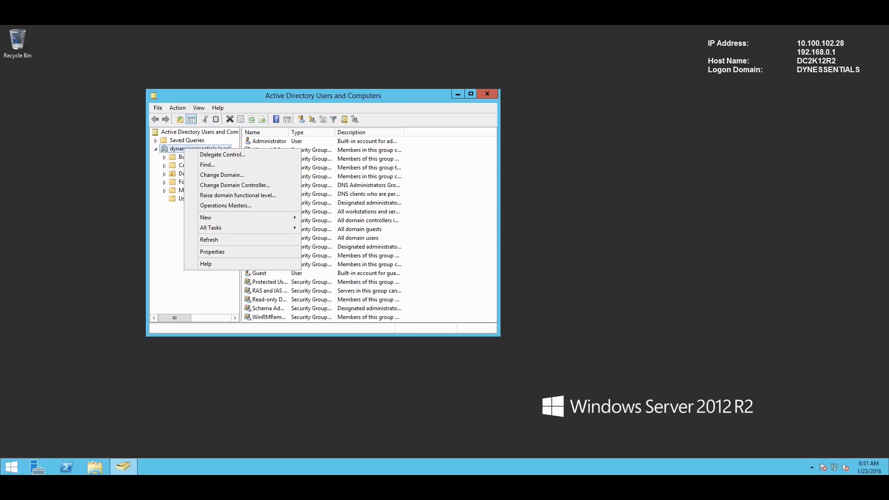
mouse_move(213, 217)
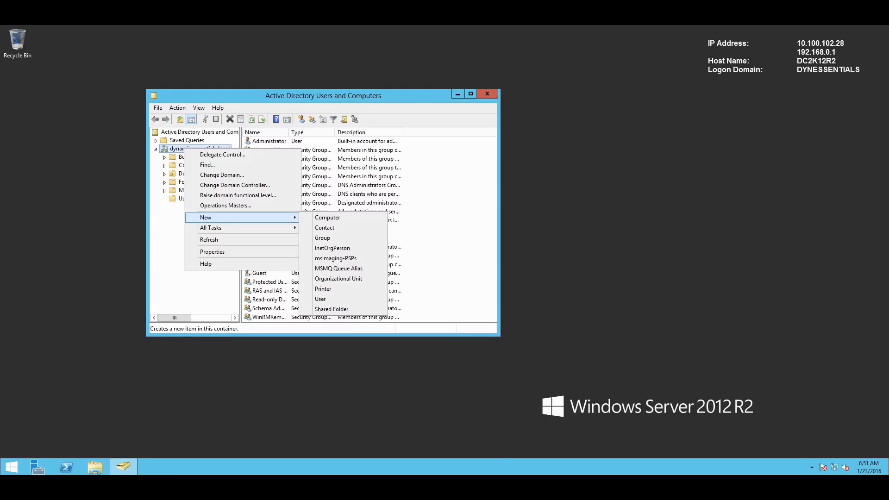
key("Escape")
key("Escape")
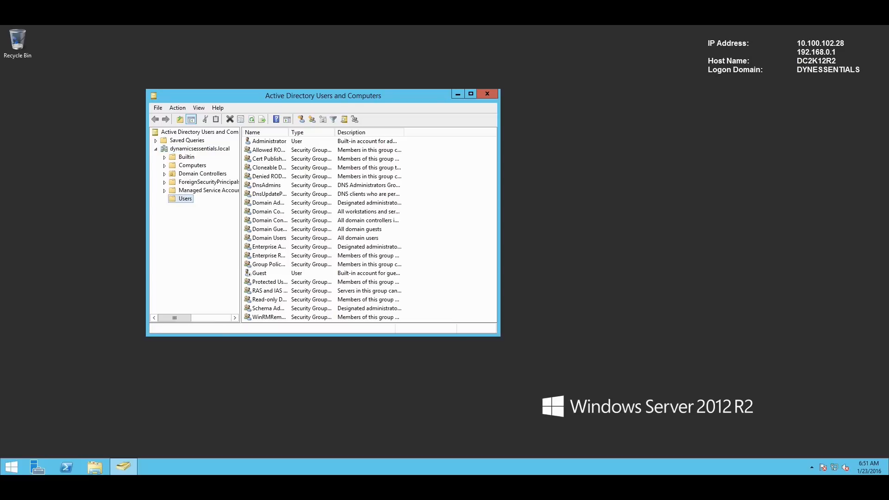
right_click(188, 148)
mouse_move(250, 217)
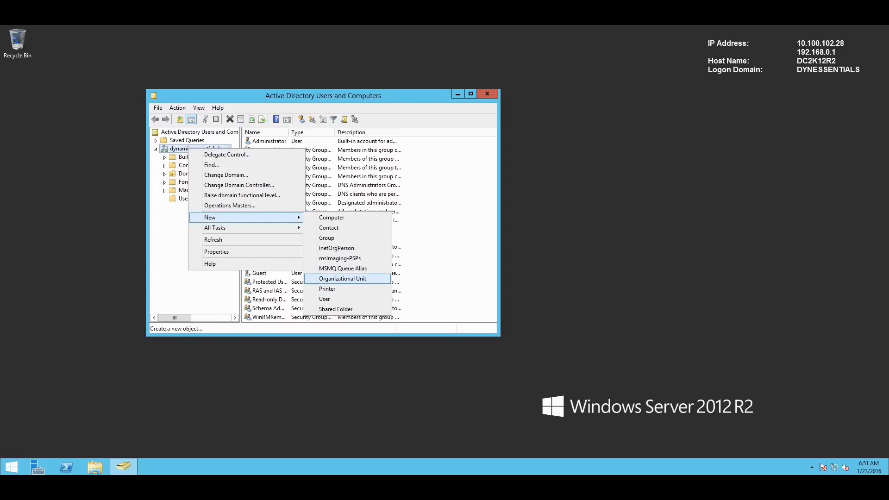
left_click(343, 278)
type("CRM2016")
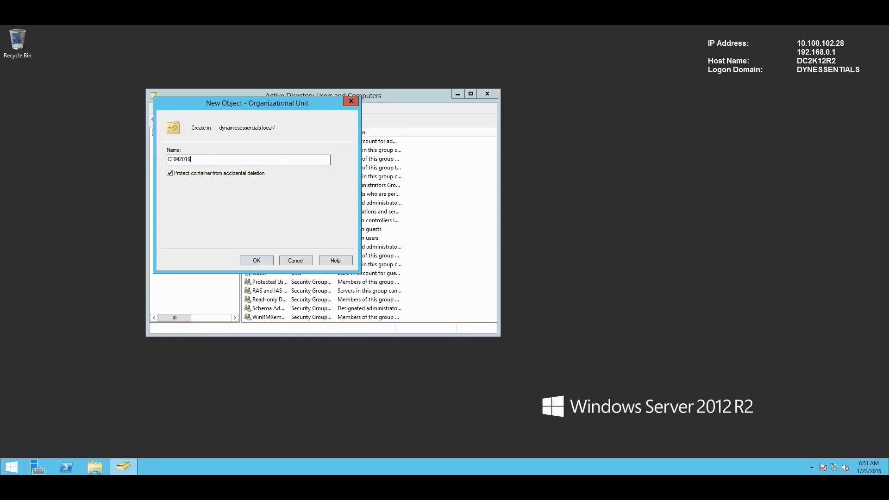
key("Return")
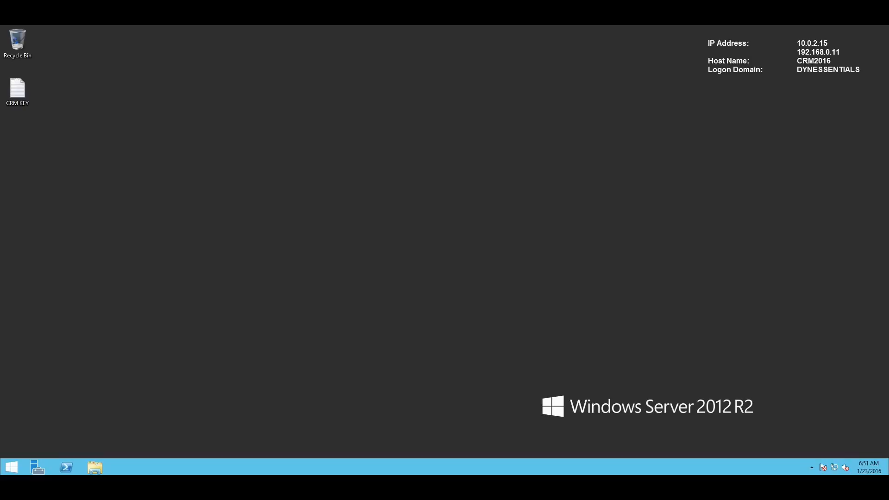
- Browse to C:\Install and select the CRM2016-Server-ENU-amd64 installer
key("super+e")
left_click(95, 467)
double_click(314, 240)
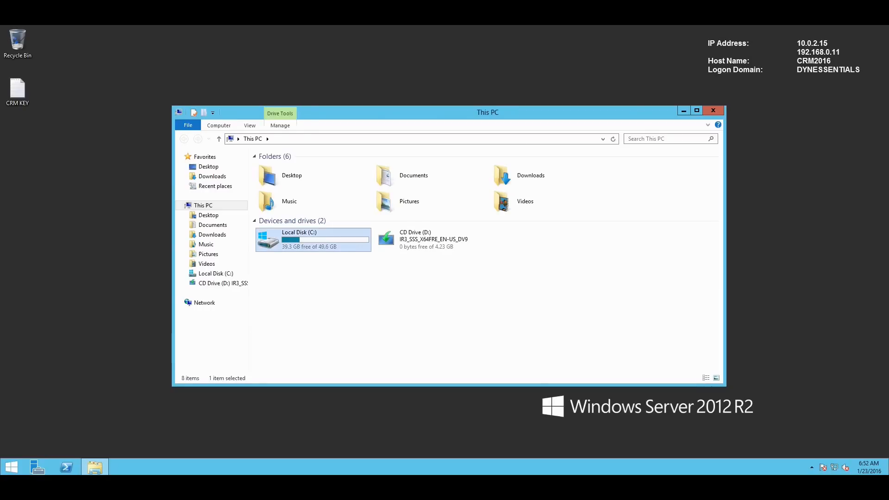
left_click(278, 167)
double_click(278, 167)
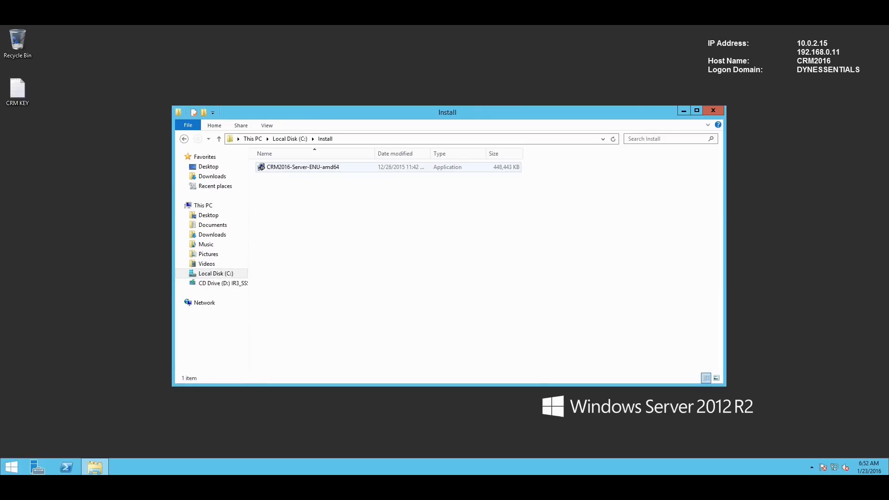
left_click(303, 167)
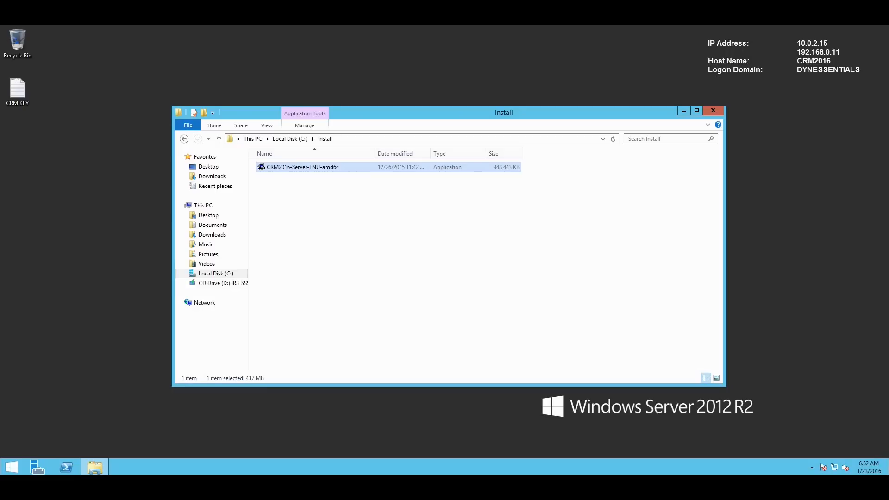
- Extract the installer into a new CRM2016 folder on the Desktop, then close the Install window
left_click(384, 231)
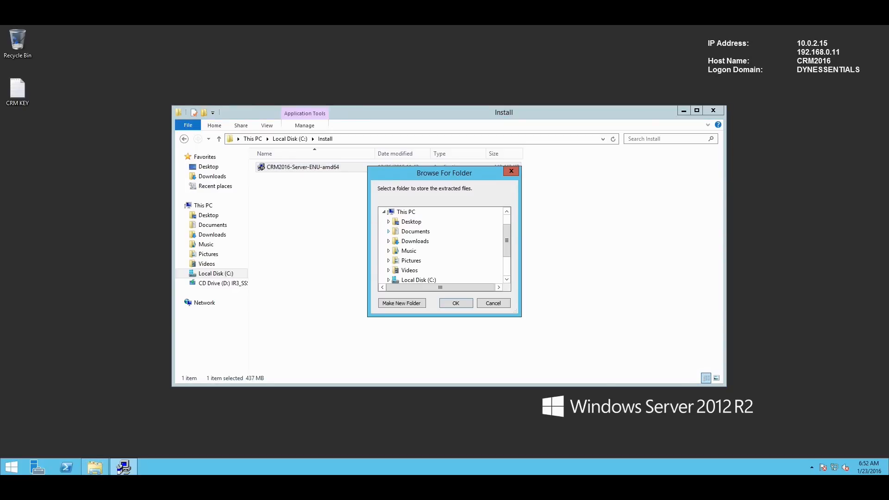
left_click(417, 280)
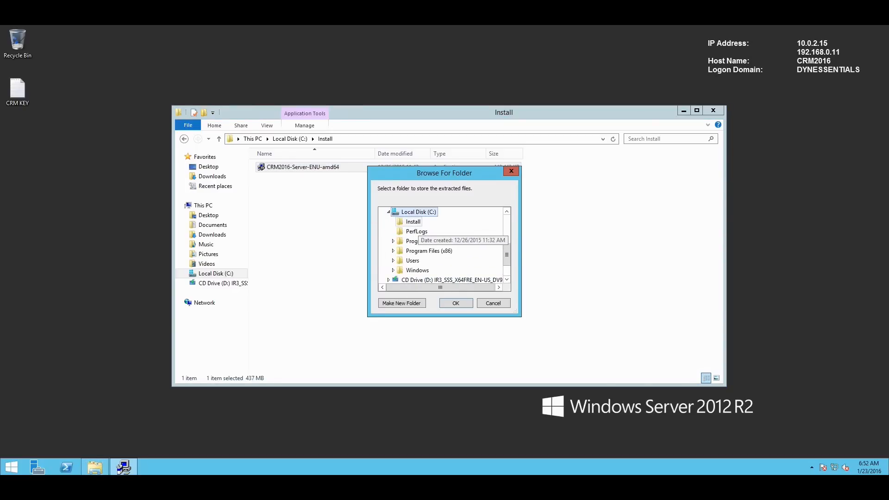
left_click(415, 223)
scroll(417, 250, "up", 3)
left_click(403, 213)
left_click(402, 302)
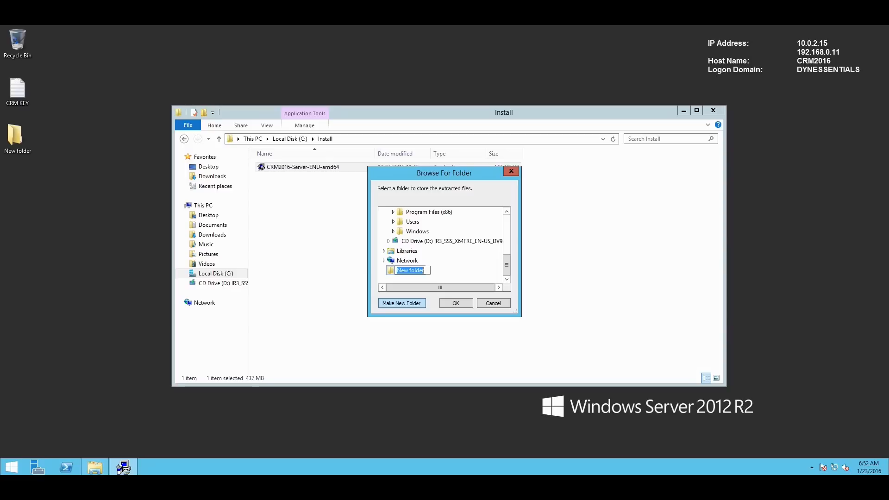
type("CRM2016")
key("Return")
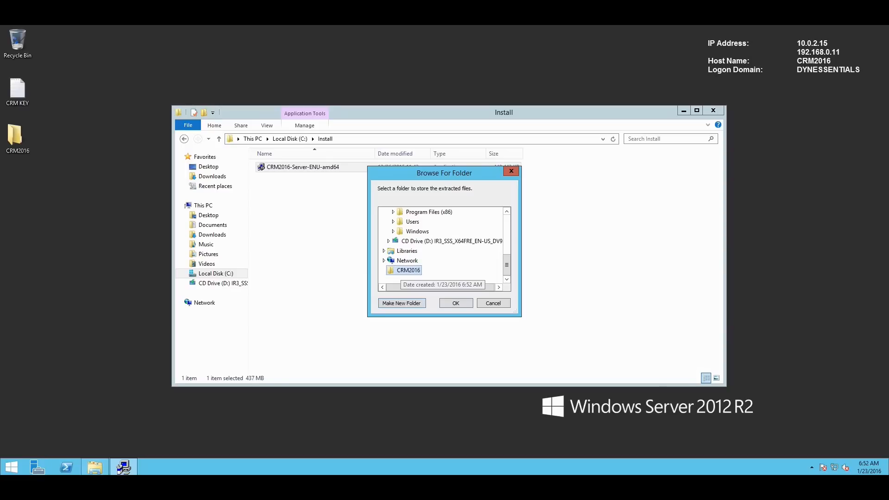
key("Return")
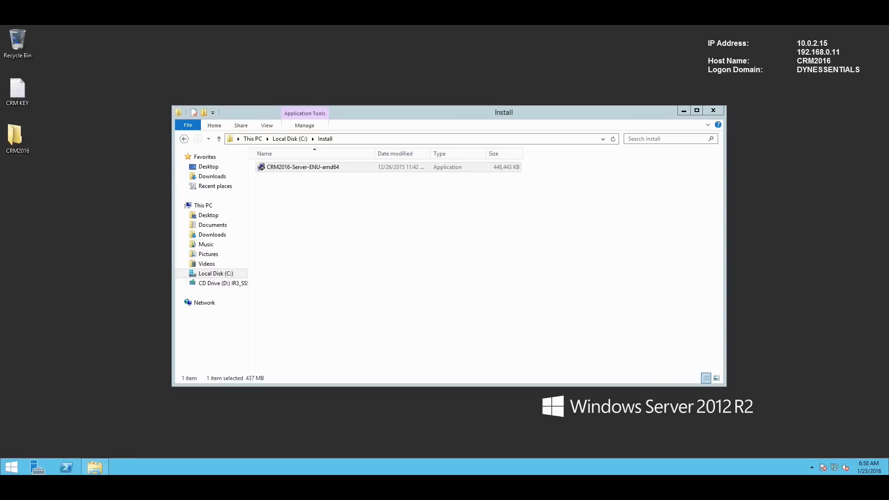
left_click(417, 259)
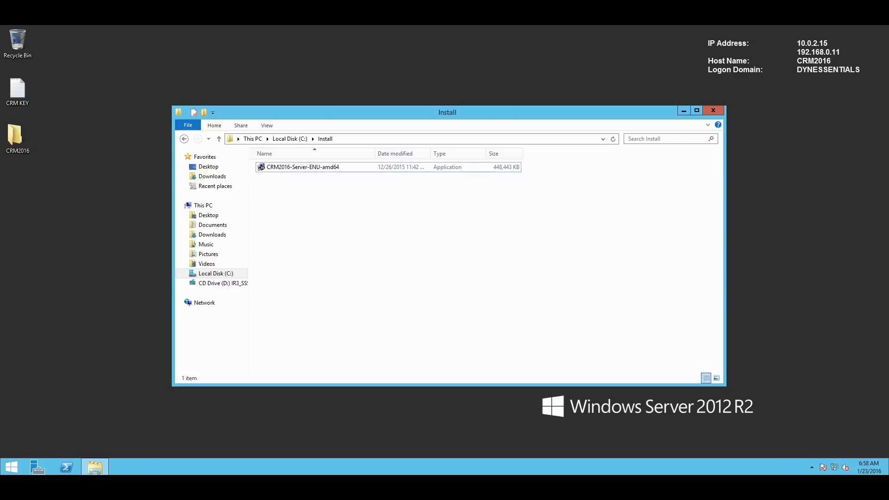
left_click(713, 110)
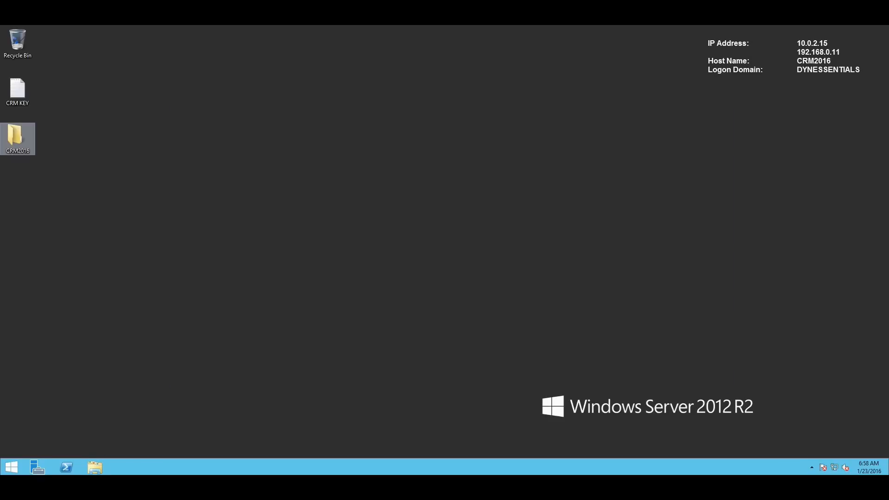
- Launch SetupServer from the CRM2016 folder and choose not to get setup updates
double_click(18, 137)
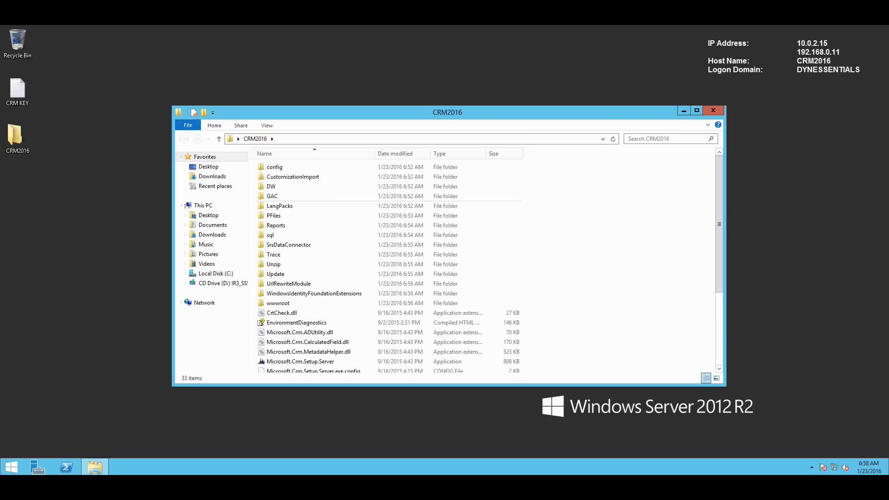
scroll(324, 365, "down", 4)
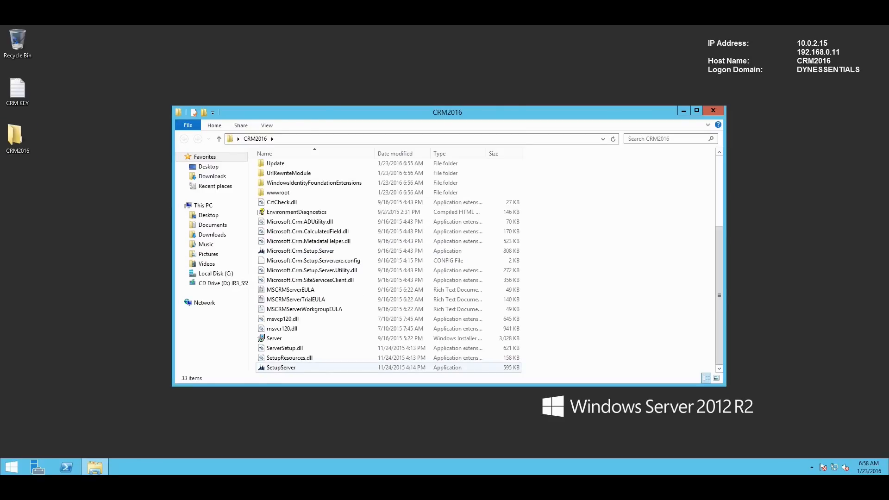
double_click(281, 367)
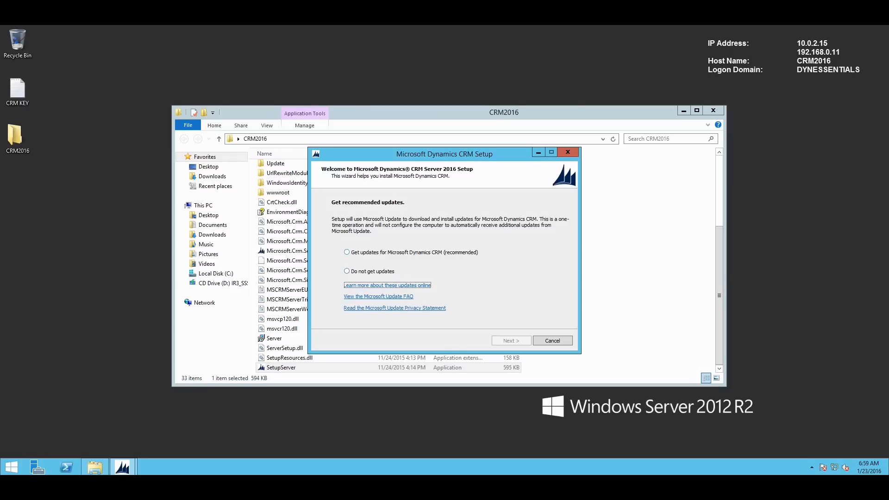
left_click(347, 271)
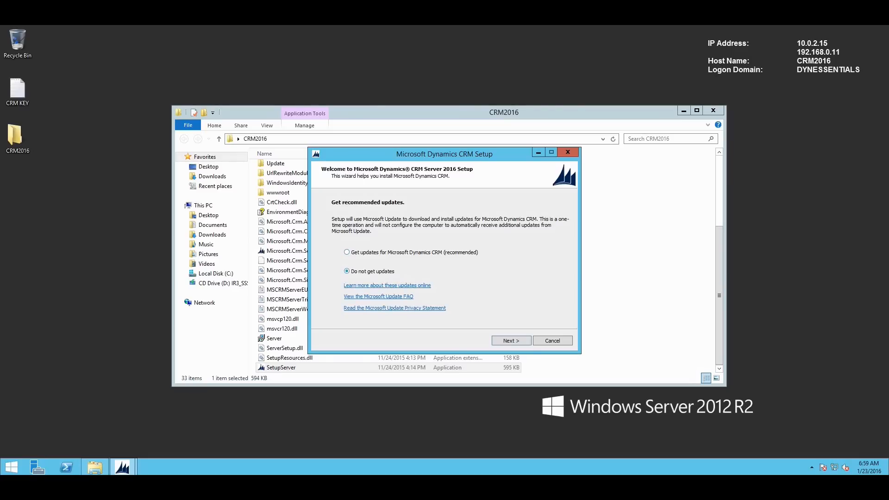
left_click(511, 341)
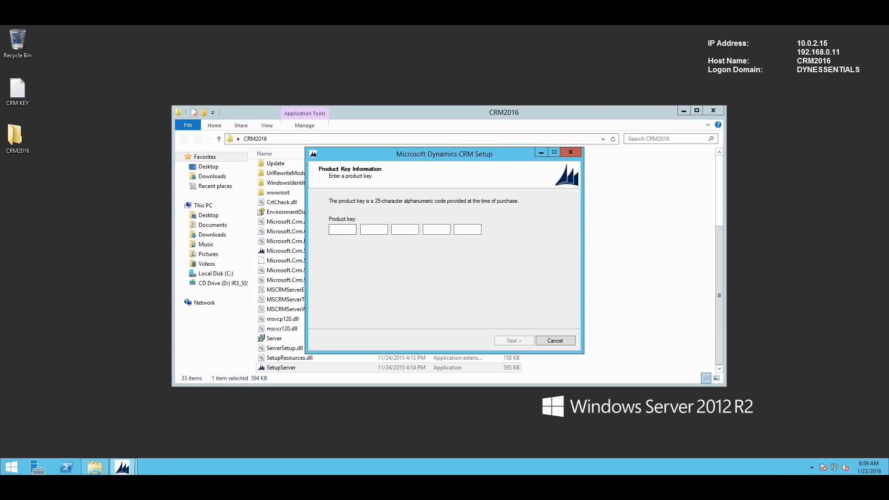
- Paste the trial product key from the CRM KEY note into the product key boxes
double_click(17, 89)
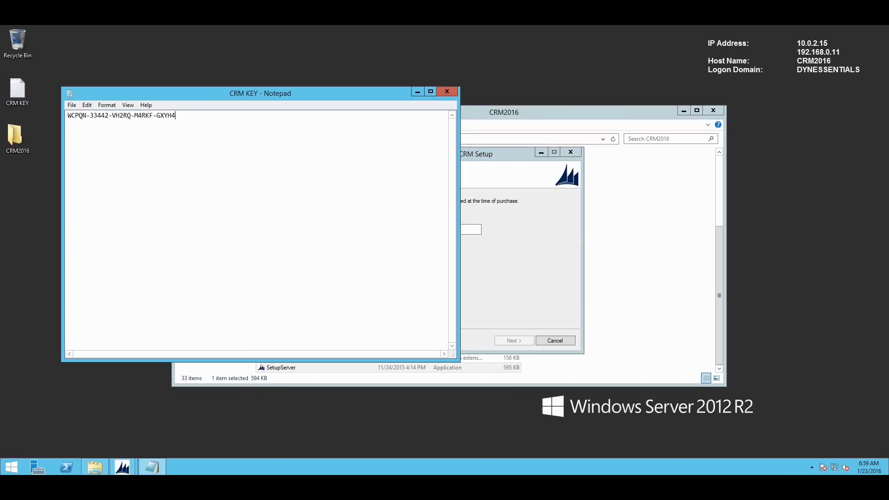
key("ctrl+a")
key("ctrl+c")
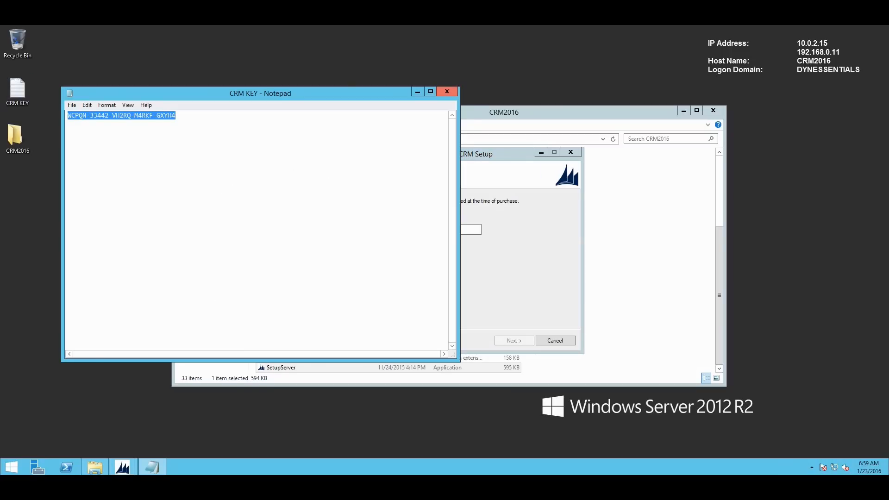
left_click(446, 91)
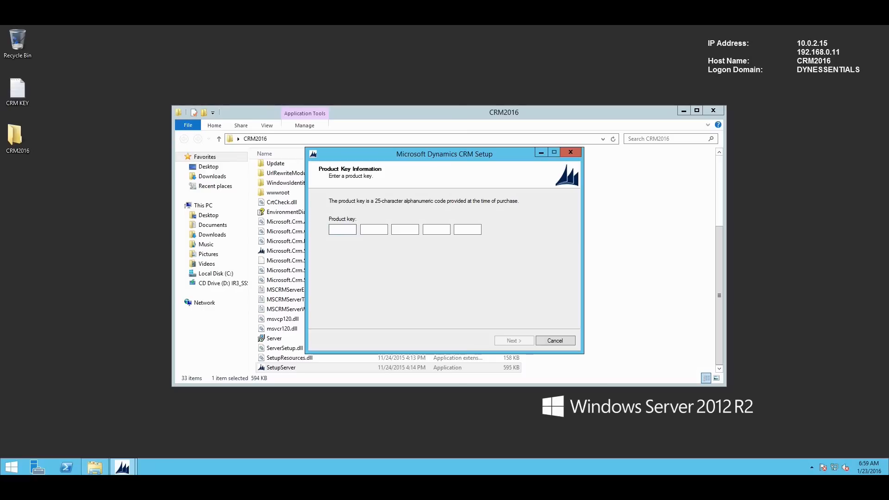
key("ctrl+v")
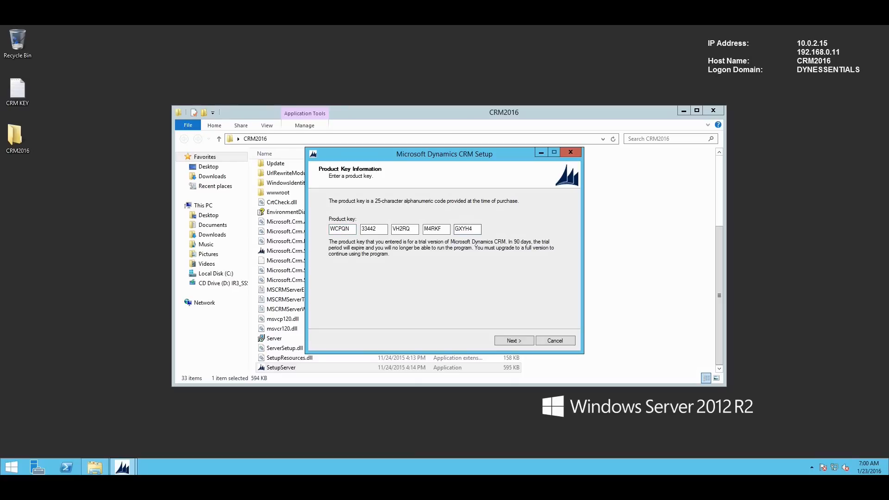
- Accept the license agreement and download and install the missing required components
key("Return")
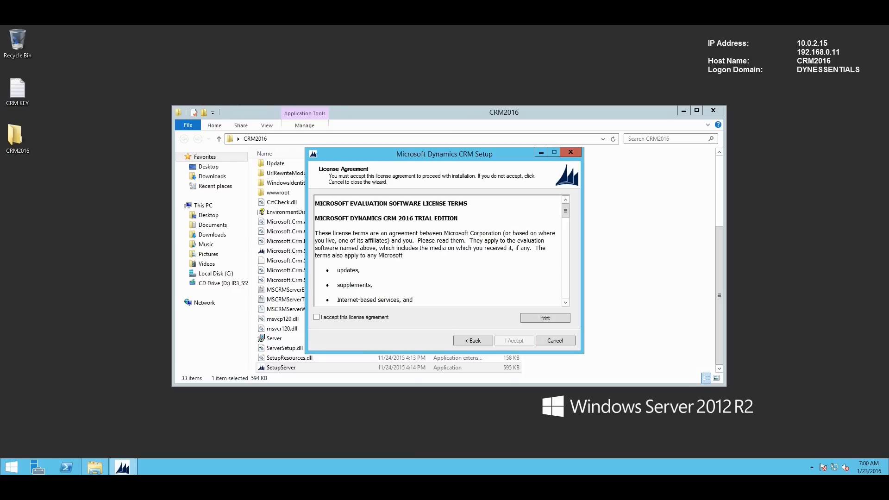
left_click(317, 317)
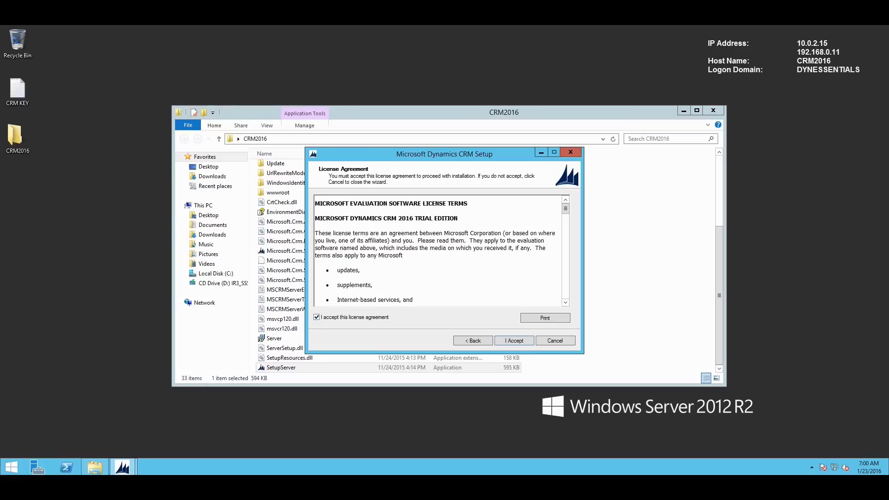
key("Return")
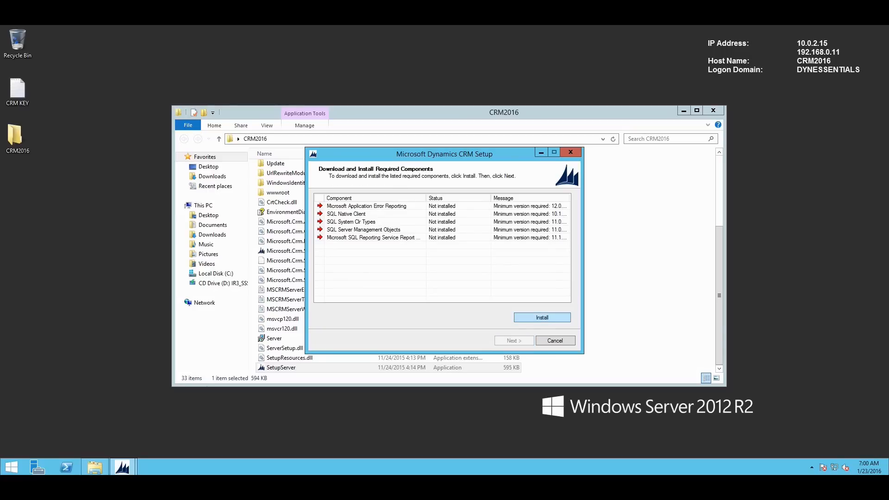
left_click(542, 315)
left_click(500, 312)
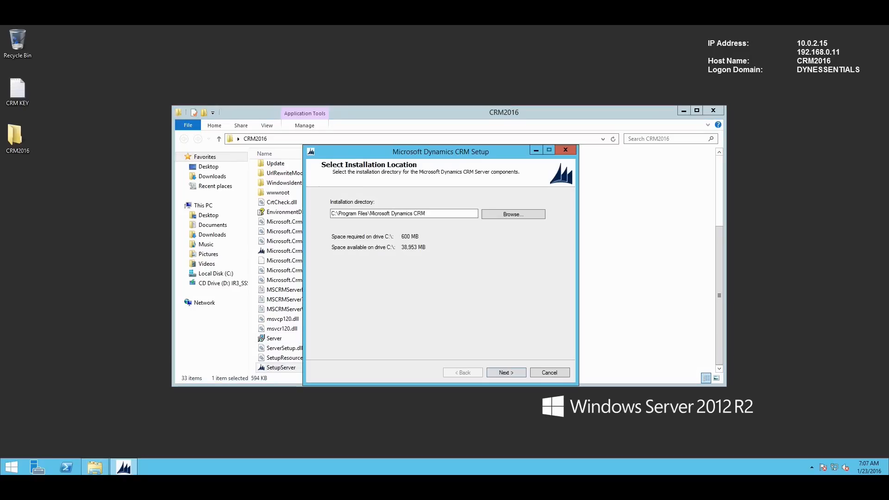
left_click(683, 111)
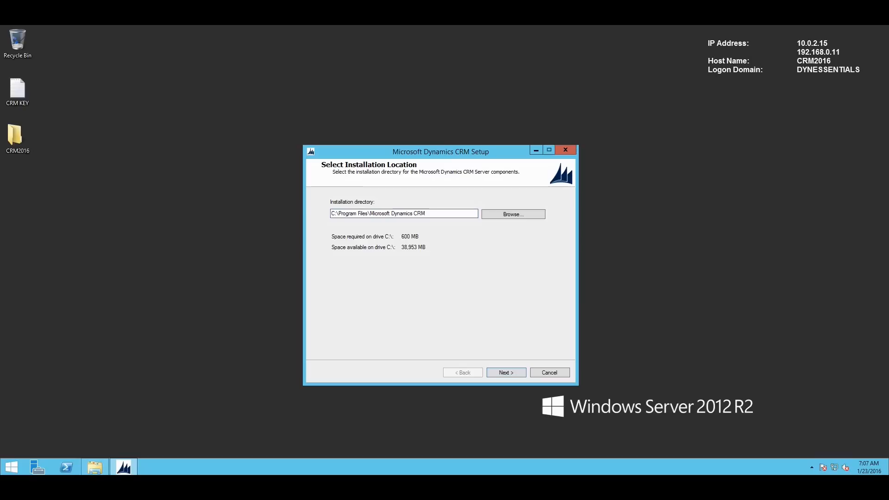
key("Return")
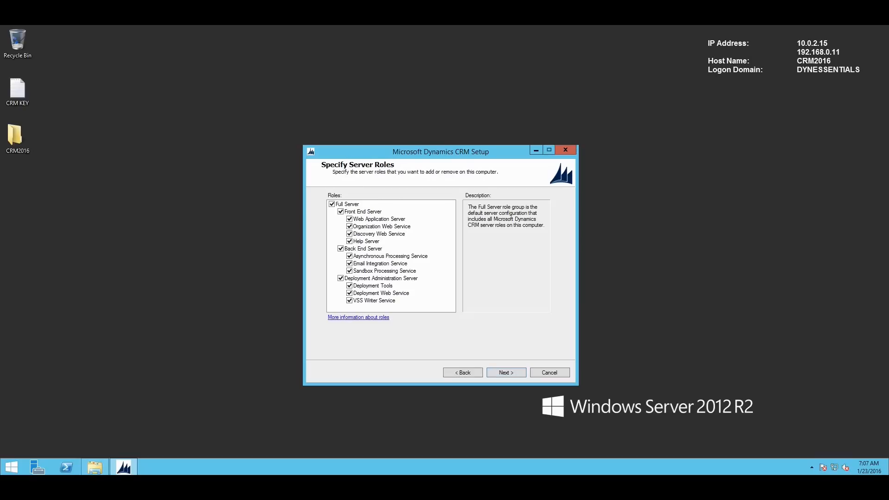
key("Return")
key("Return")
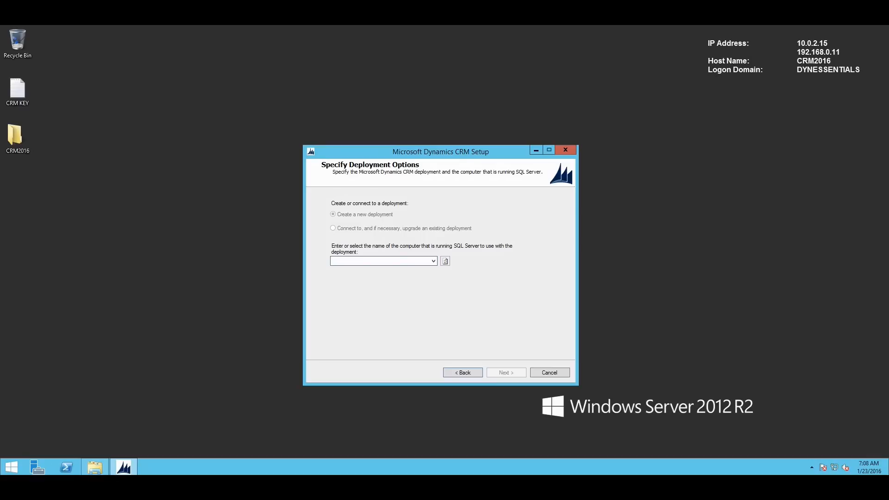
- Create a new deployment using SQL2014 as the SQL Server
type("SQ")
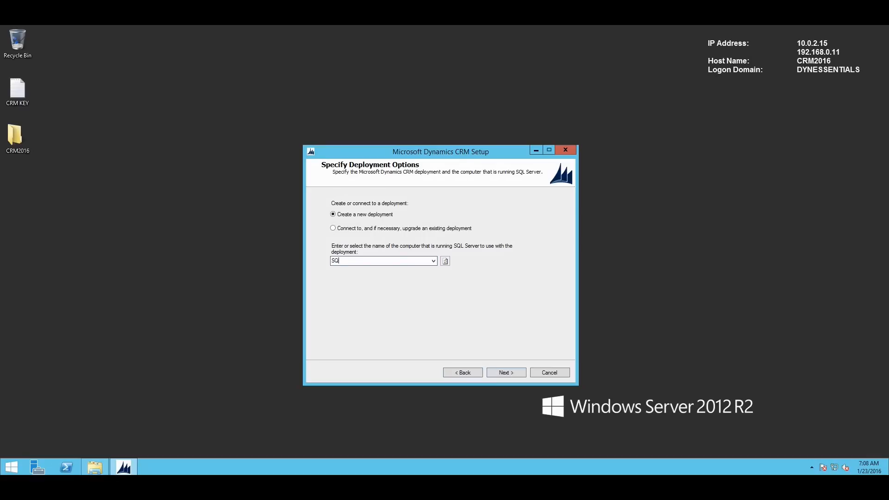
type("L2014")
left_click(506, 373)
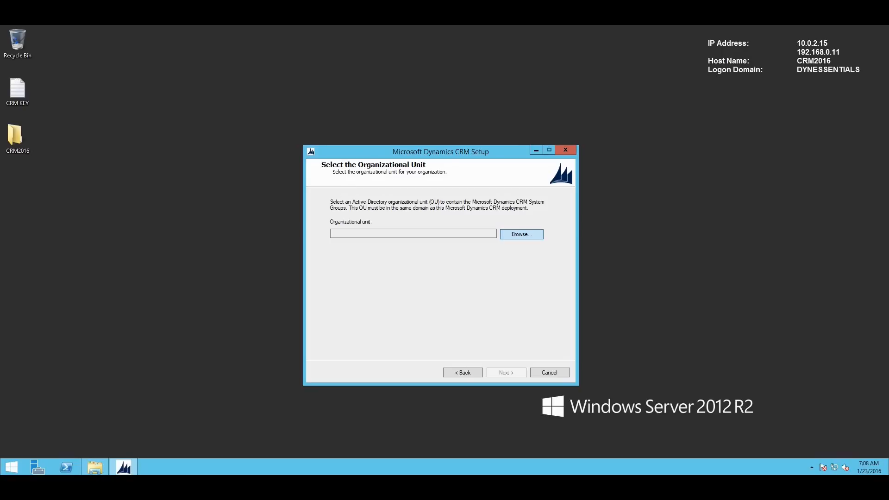
- Pick CRM2016 as the organizational unit (OU=CRM2016,DC=dynamicsessentials,DC=local) and continue
left_click(521, 234)
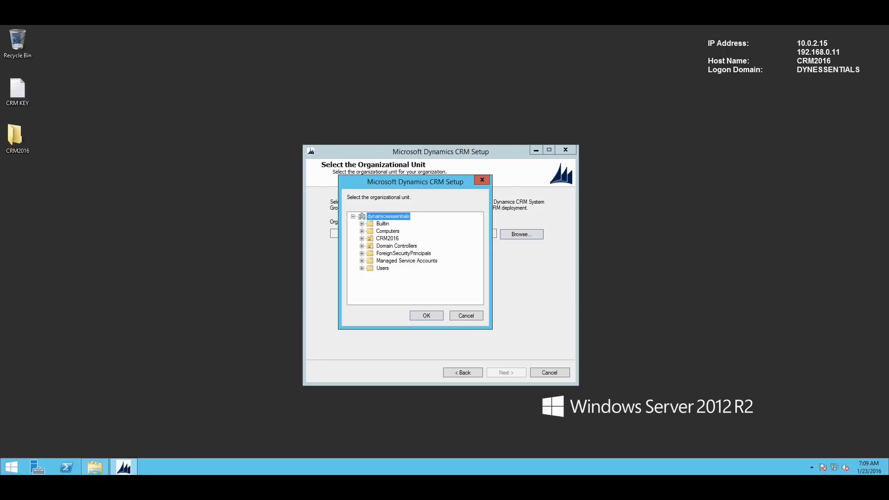
double_click(387, 239)
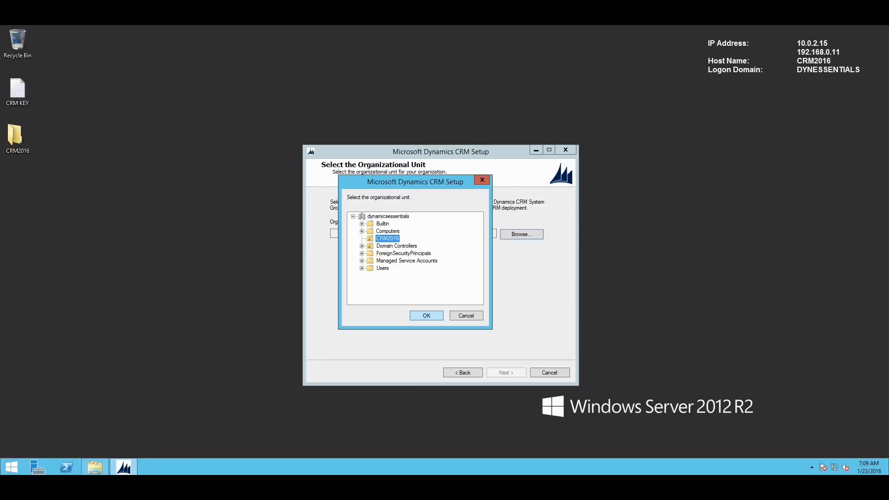
key("Return")
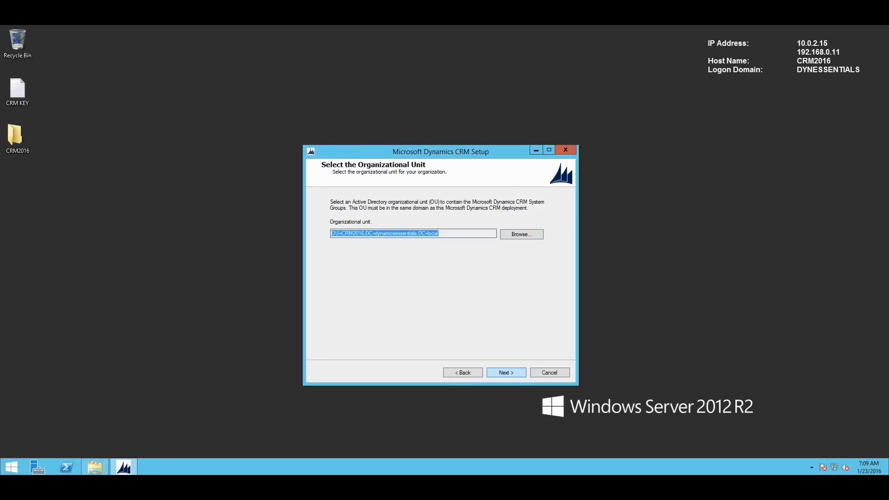
key("Return")
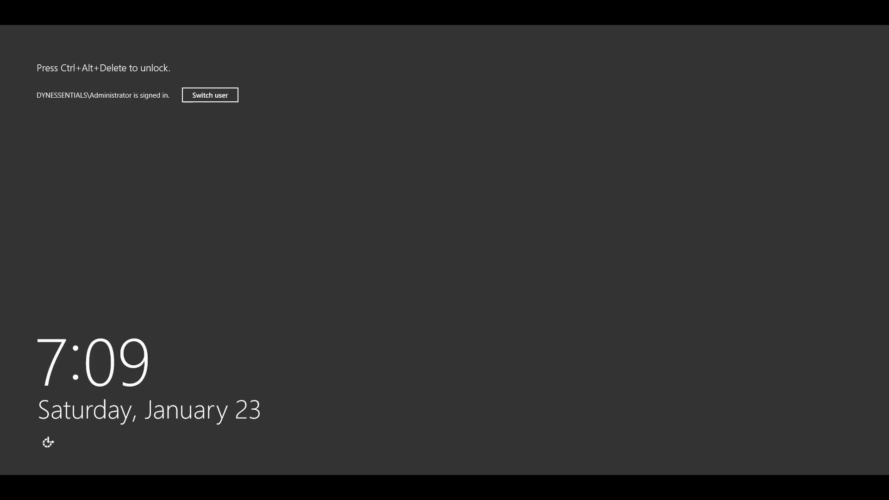
- Unlock the server session with the account password
key("ctrl+alt+Delete")
type("*******")
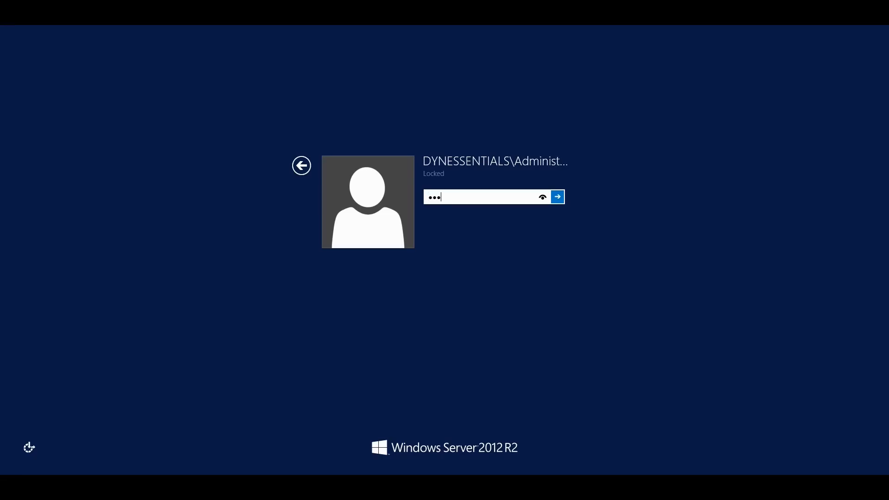
type("***")
key("Return")
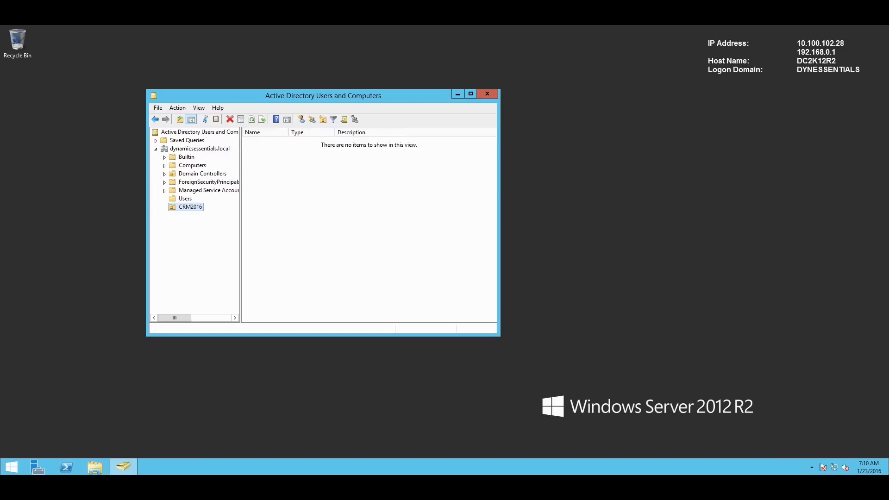
- Start a new user in the CRM2016 unit named crmsvc with logon name crmsvc
right_click(272, 156)
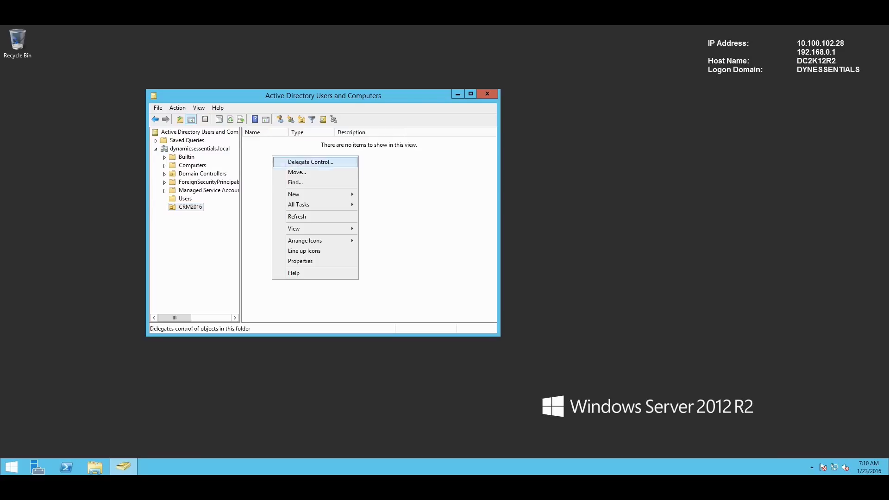
mouse_move(297, 195)
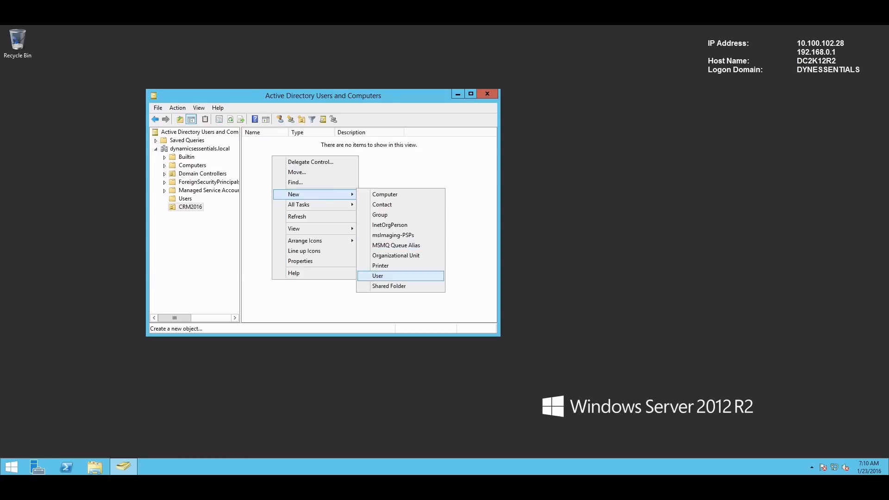
left_click(377, 276)
type("crmsvc")
key("Tab")
key("Tab")
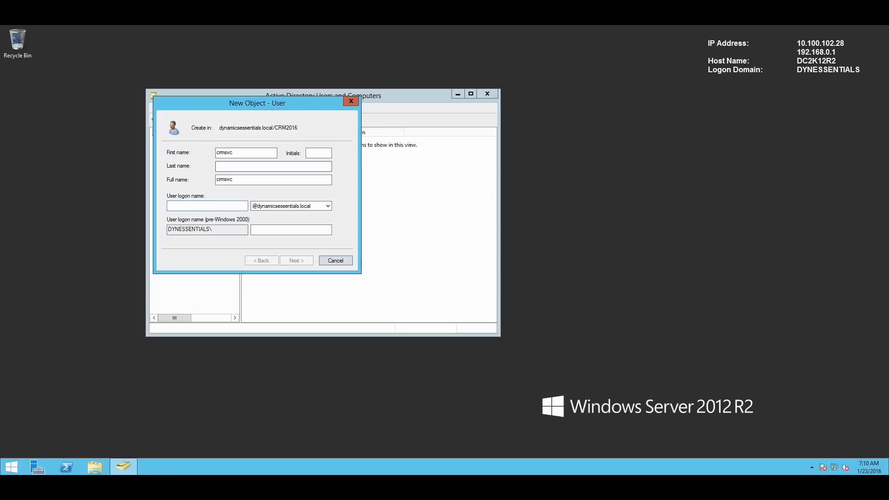
type("crmsvc")
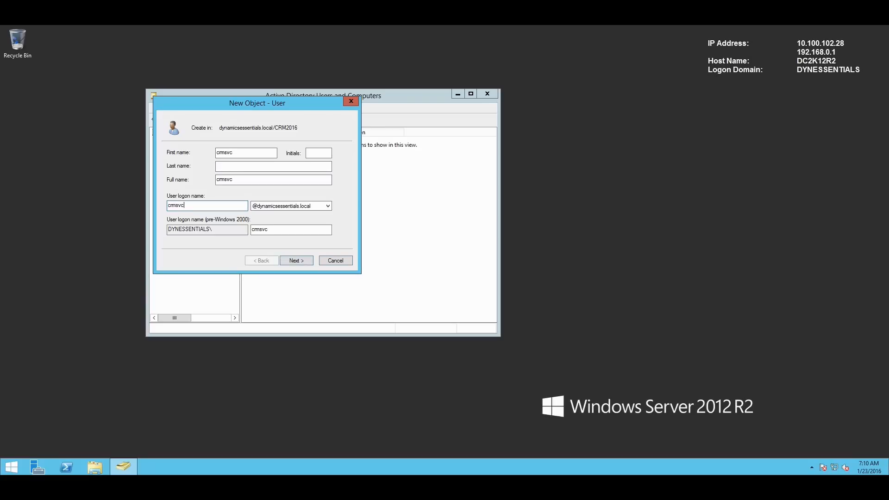
key("Return")
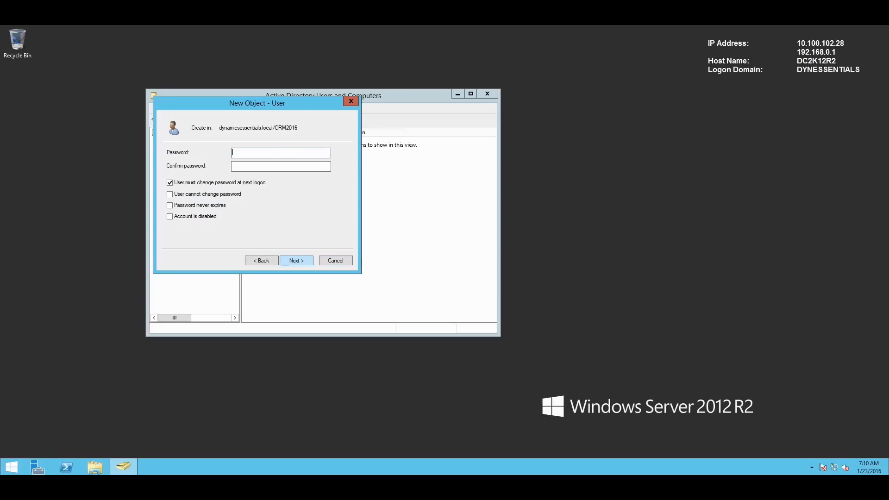
- Give crmsvc a password that never expires and no forced change at logon, then finish
type("pass01ord")
key("Tab")
type("pass@word1")
key("Tab")
key("space")
key("Tab")
key("Tab")
key("space")
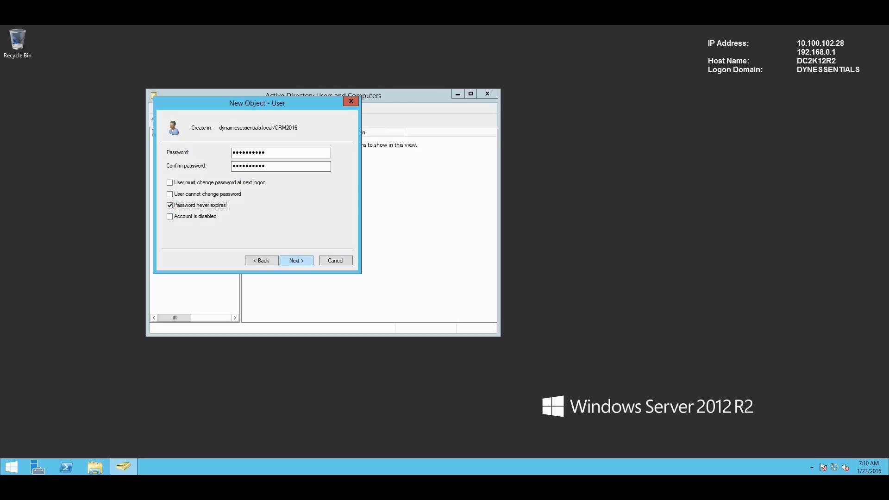
key("Return")
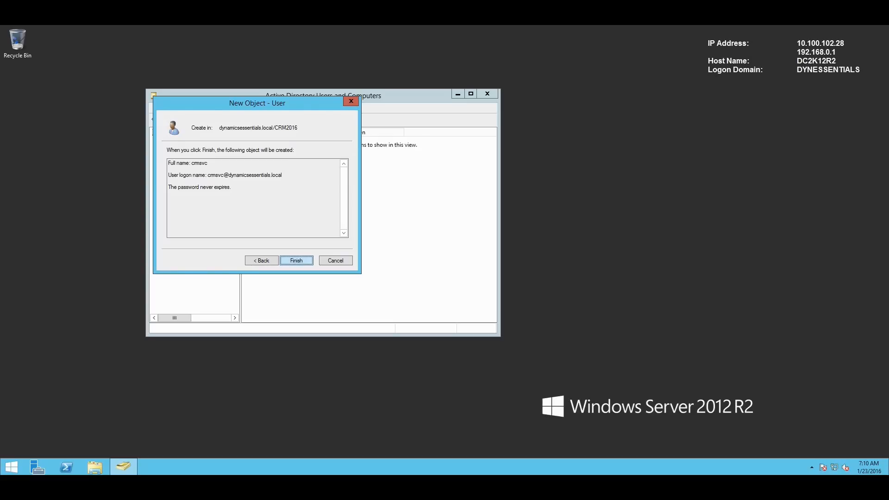
key("Return")
left_click(361, 208)
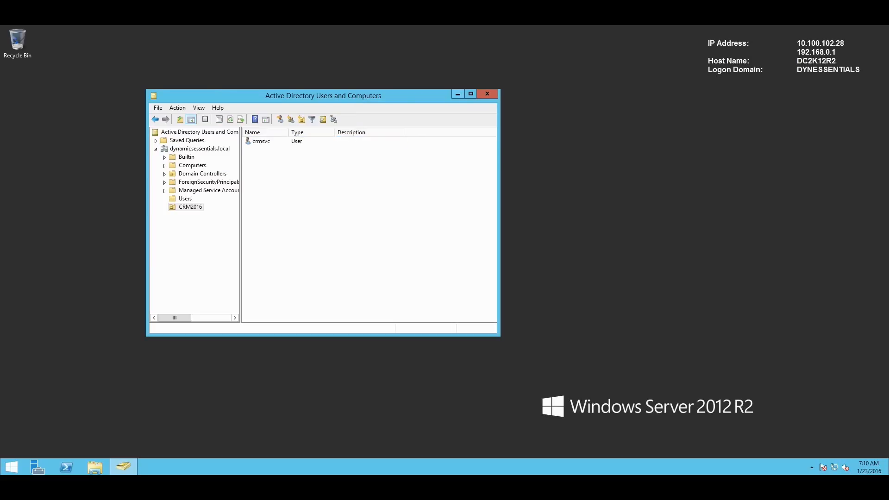
key("alt+F4")
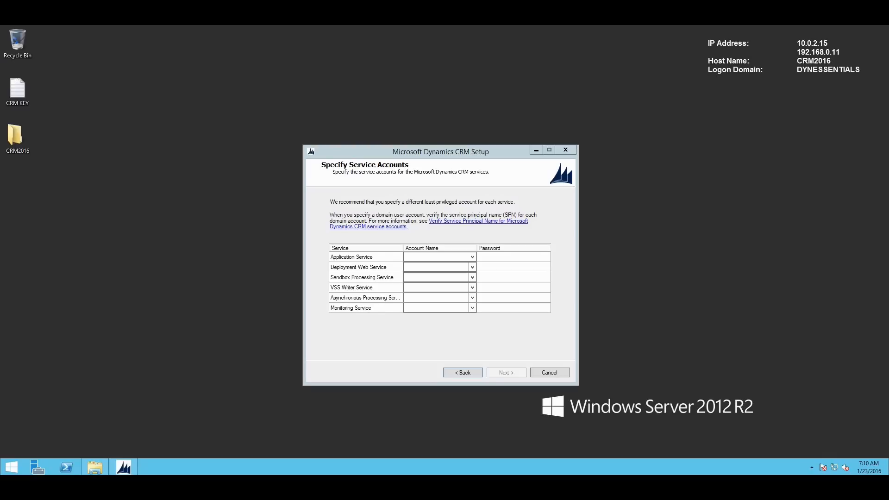
- Write the domain account name DYNESSENTIALS\crmsvc in the CRM KEY note and copy it
left_click(436, 257)
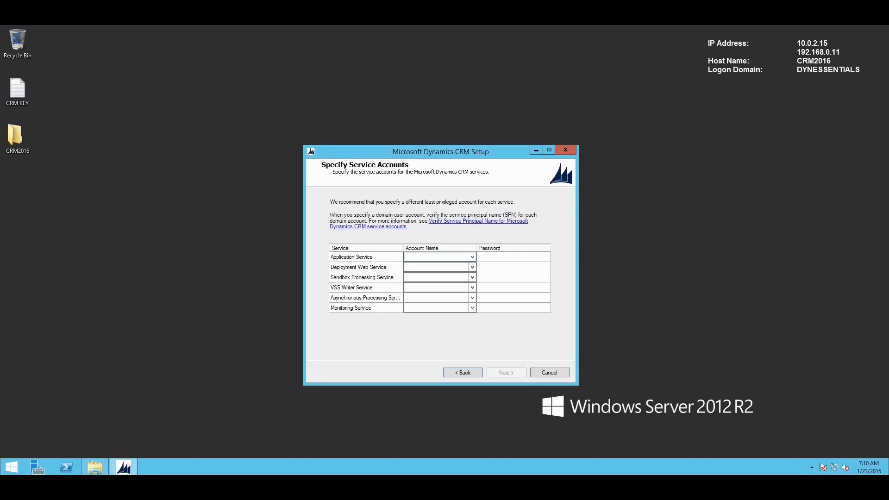
double_click(18, 90)
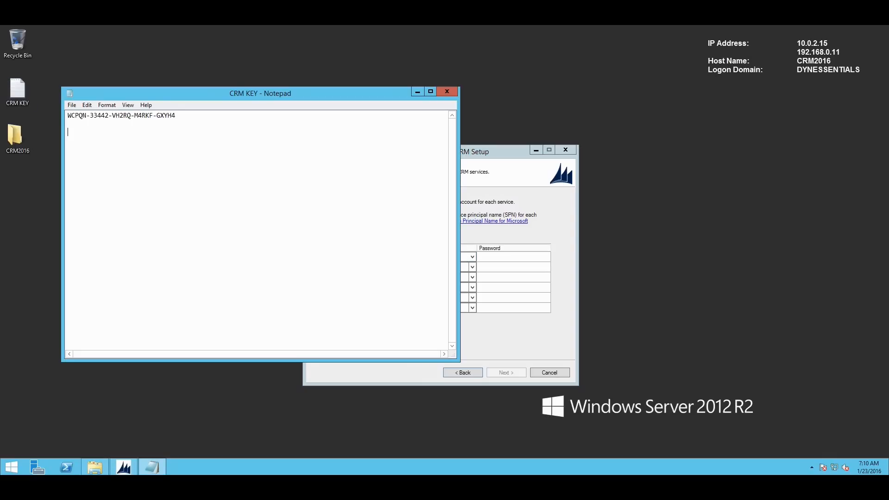
key("Return")
type("dynessential")
type("s\\crmsvc")
key("shift+Home")
key("ctrl+c")
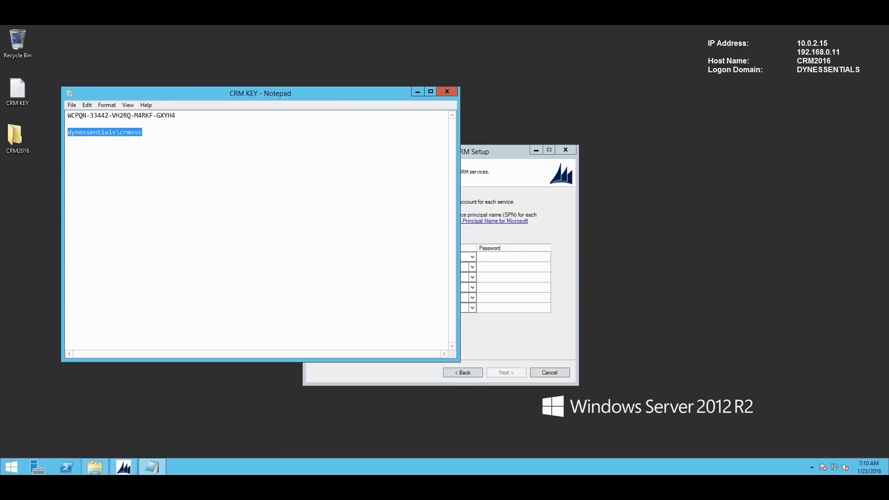
left_click(417, 92)
- Paste DYNESSENTIALS\crmsvc into the Account Name of all six CRM services
key("ctrl+v")
left_click(436, 267)
key("ctrl+v")
left_click(436, 278)
key("ctrl+v")
left_click(436, 287)
key("ctrl+v")
left_click(436, 298)
key("ctrl+v")
left_click(436, 308)
key("ctrl+v")
- Enter the service account password for each service and continue to website selection
left_click(513, 257)
type("**********")
key("Tab")
key("Tab")
type("**********")
key("Tab")
key("Tab")
type("***************************")
key("Tab")
key("Tab")
type("**********")
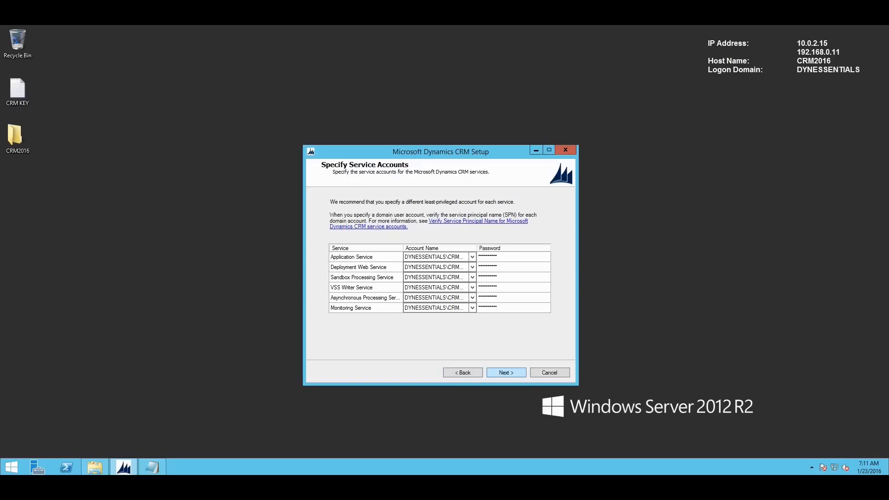
key("Return")
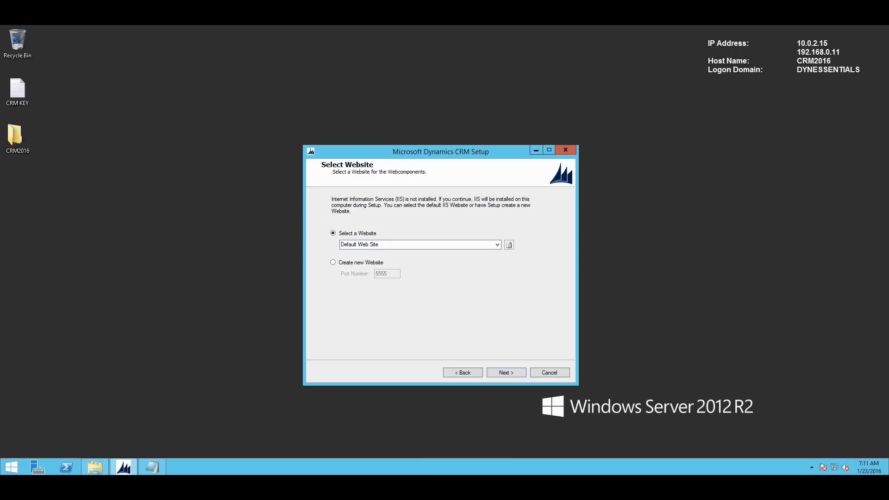
- Keep Default Web Site for the web components and leave the Email Router server blank
left_click(333, 262)
left_click(391, 274)
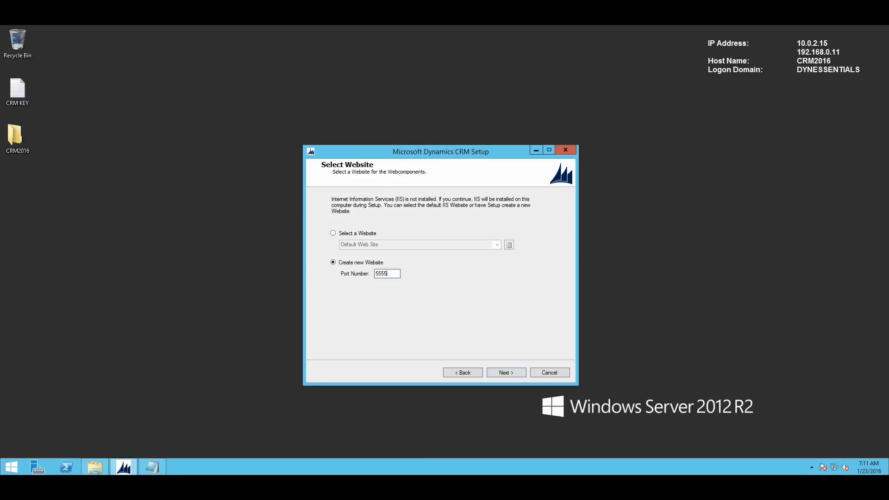
left_click(333, 233)
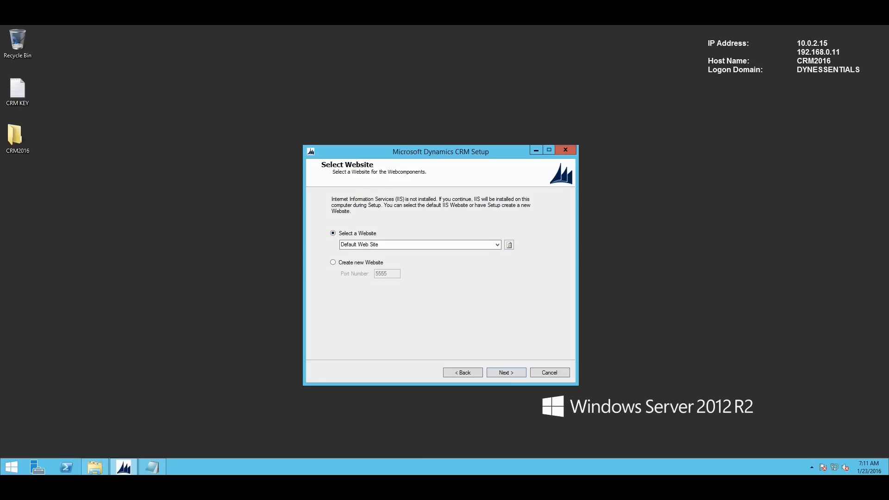
left_click(506, 373)
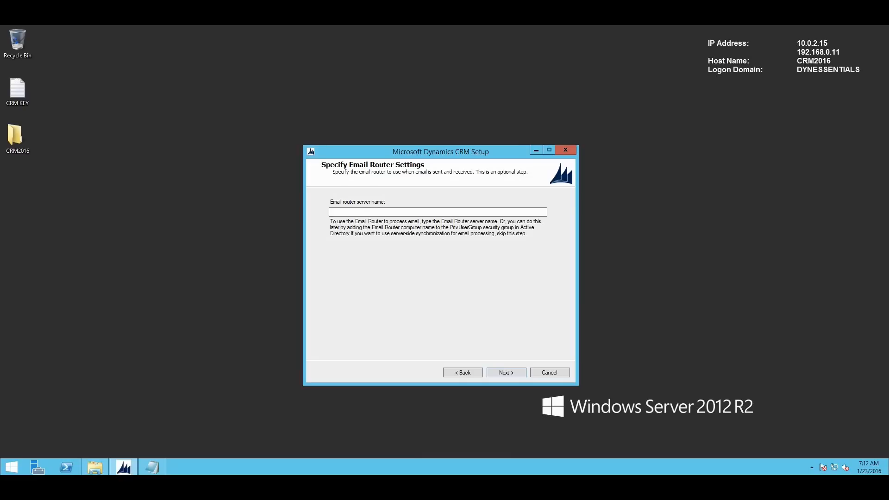
left_click(506, 373)
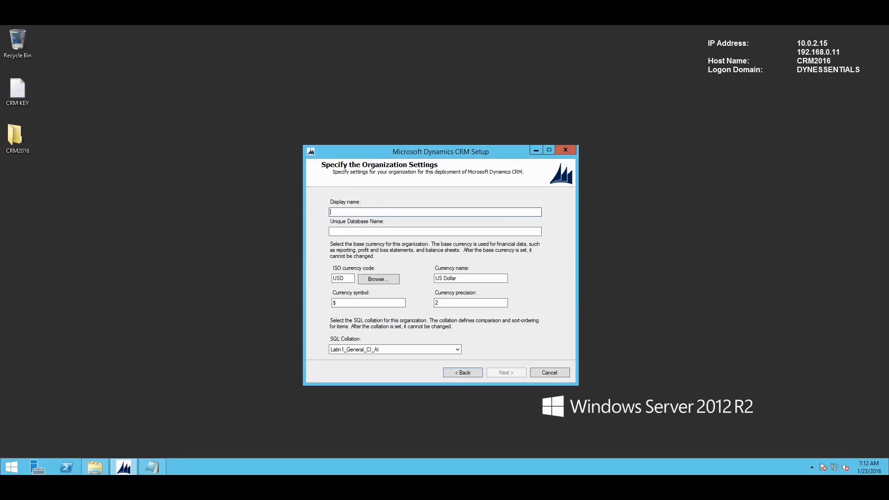
- Enter DynamicsEssentials as the organization display name, keeping the auto database name and USD
type("DynamicsEssentials")
key("Tab")
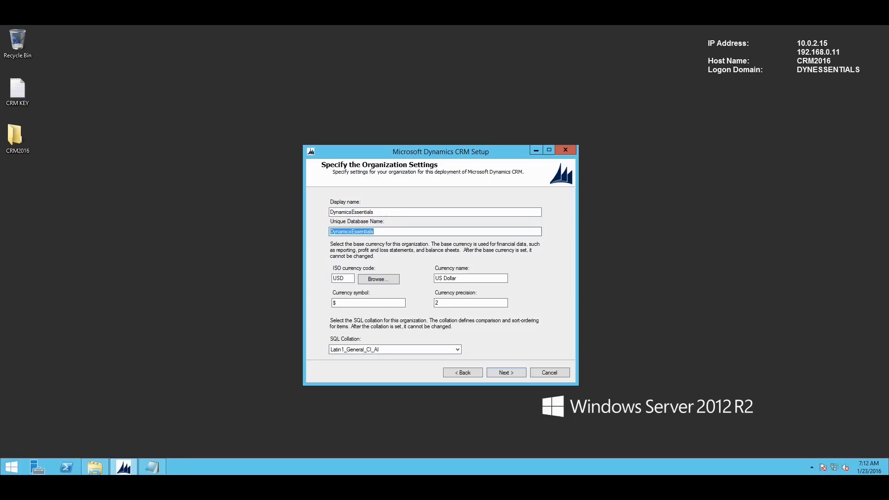
left_click(374, 232)
key("Return")
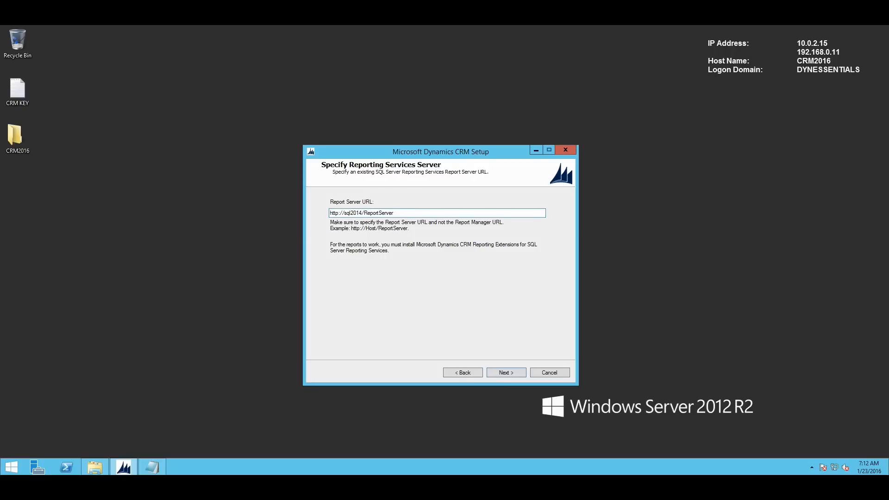
key("Tab")
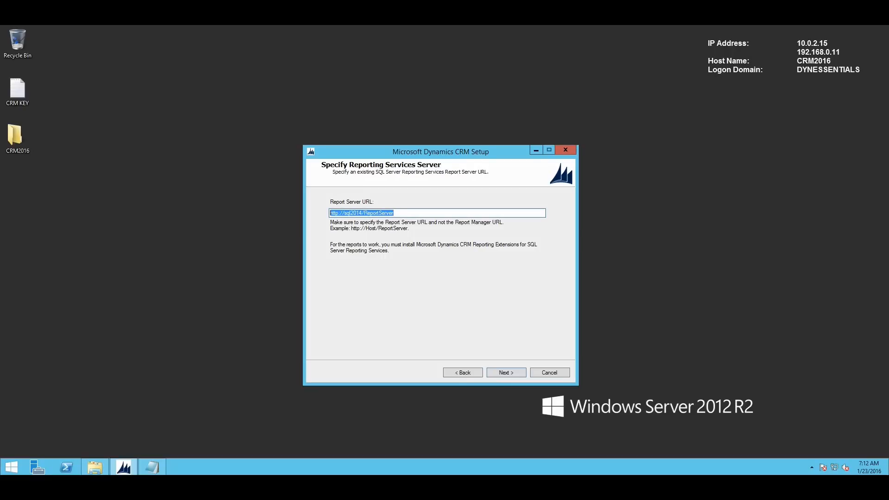
left_click(12, 467)
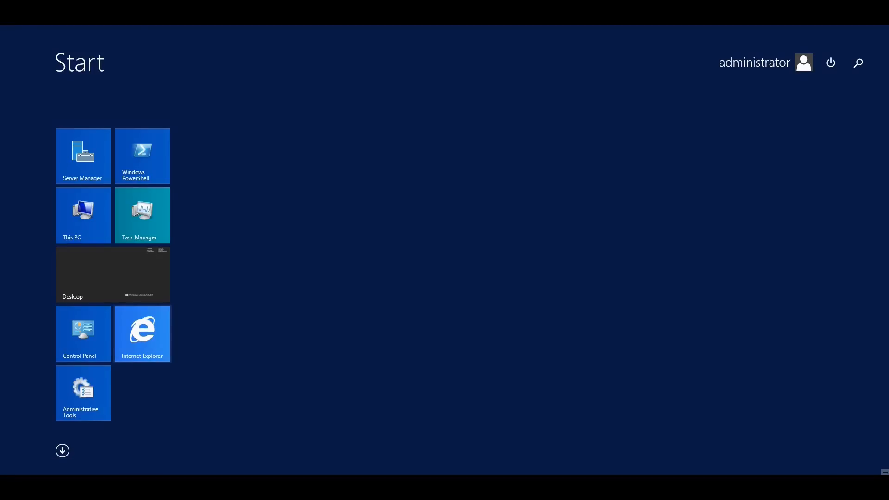
key("Return")
left_click(83, 43)
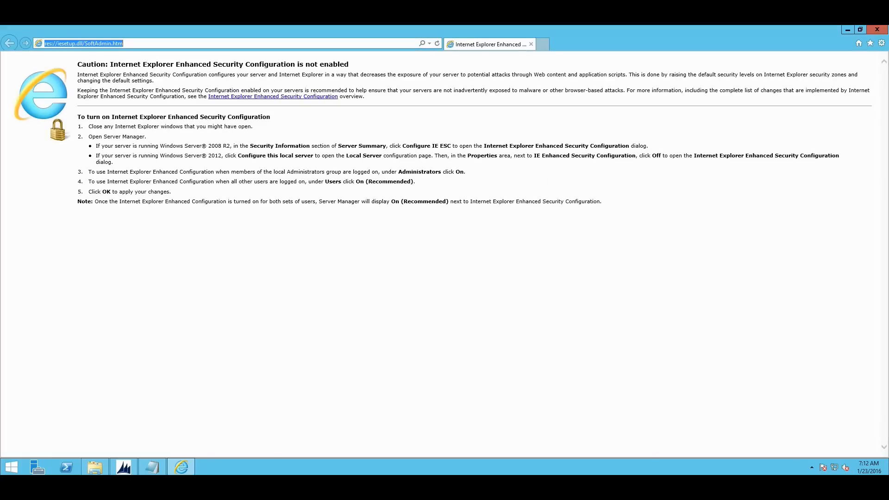
type("http://sql2014/ReportServer")
key("Return")
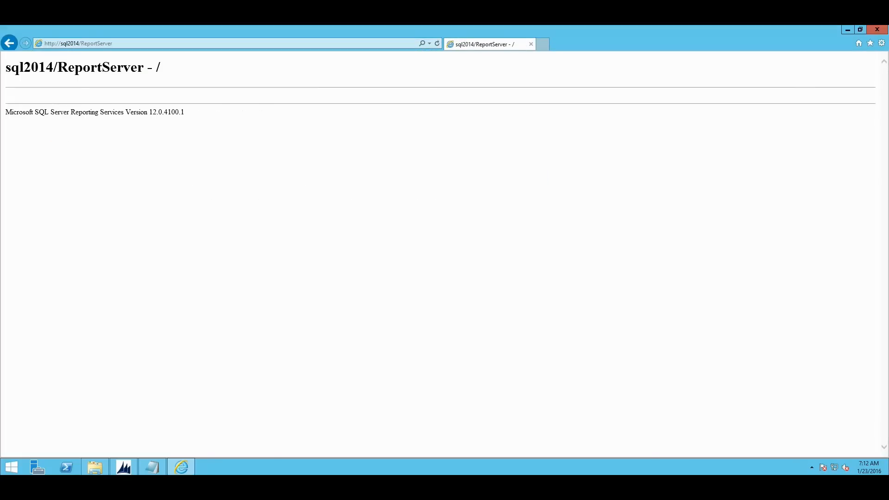
key("alt+F4")
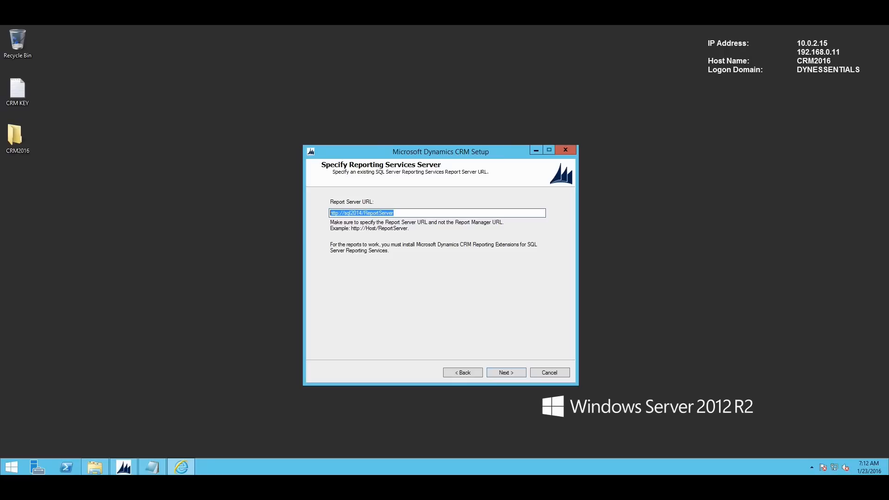
left_click(506, 373)
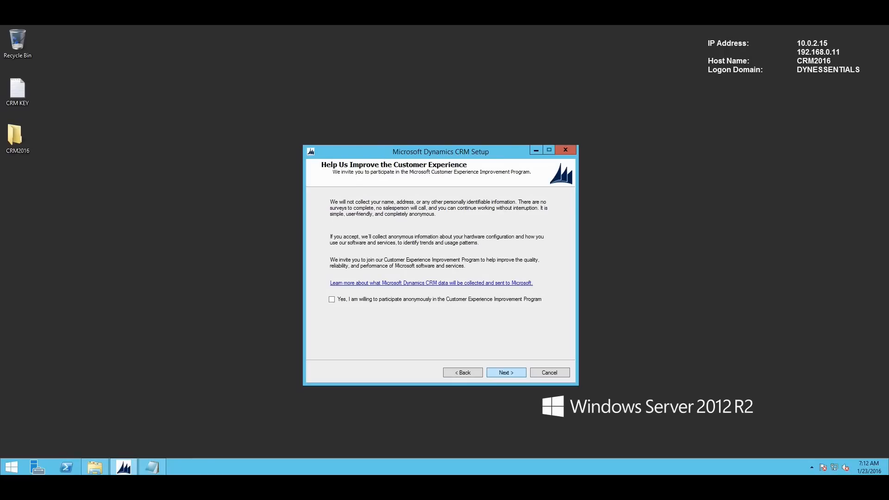
- Skip the improvement program, decline Microsoft Update, and run the system checks
left_click(506, 373)
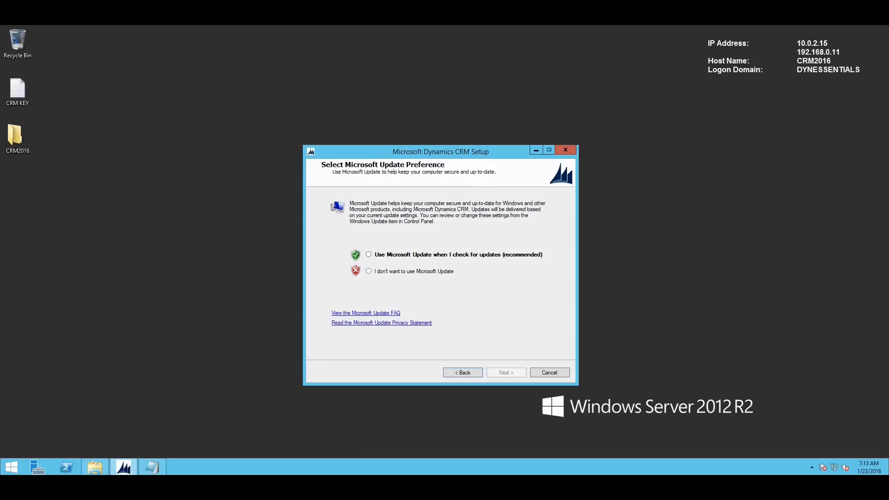
left_click(369, 271)
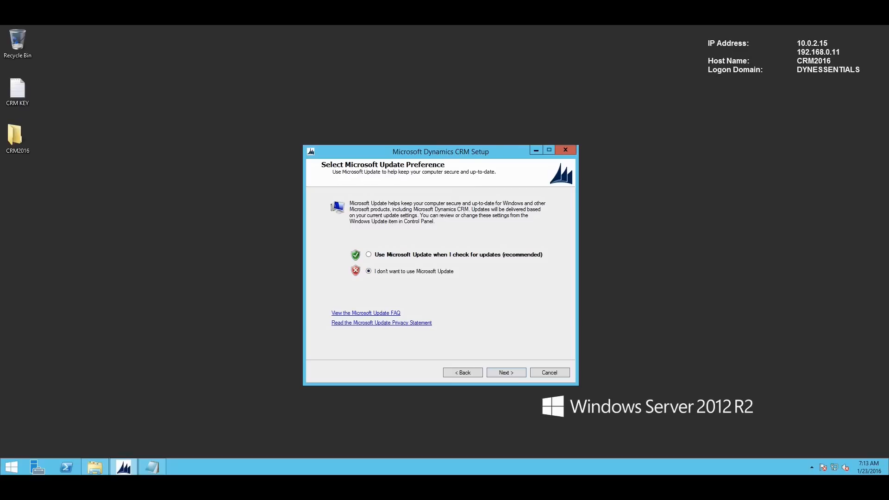
key("Return")
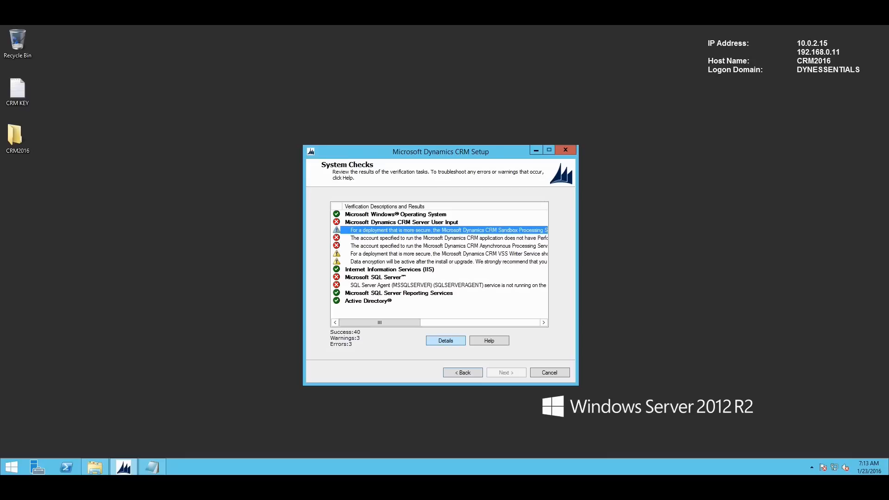
- Select the SQL Server Agent not-running error, then lock the session to reach SQL2014
left_click(445, 285)
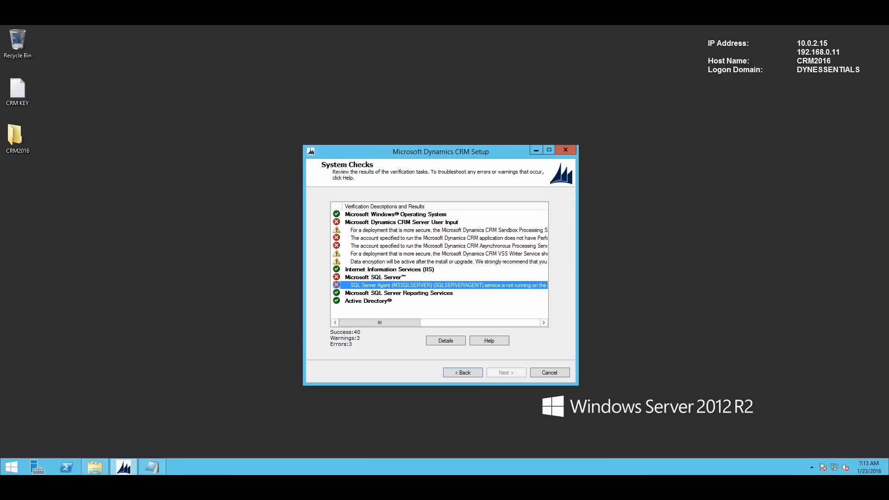
key("super")
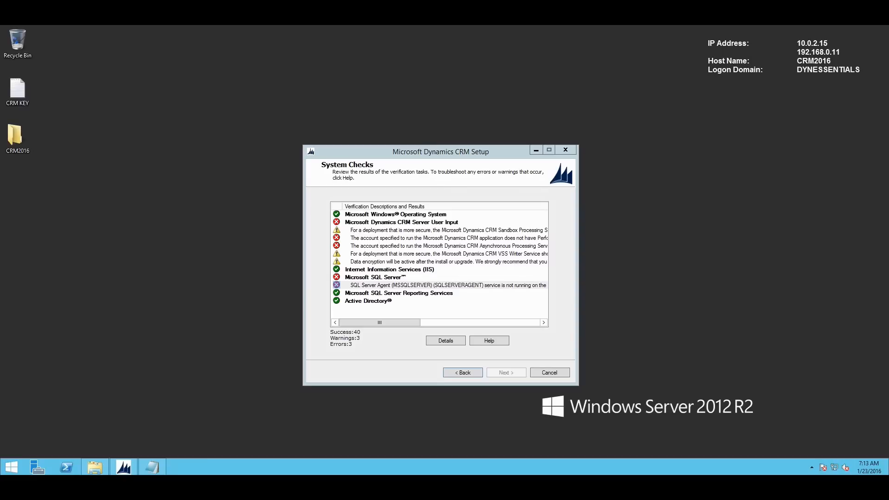
key("super+l")
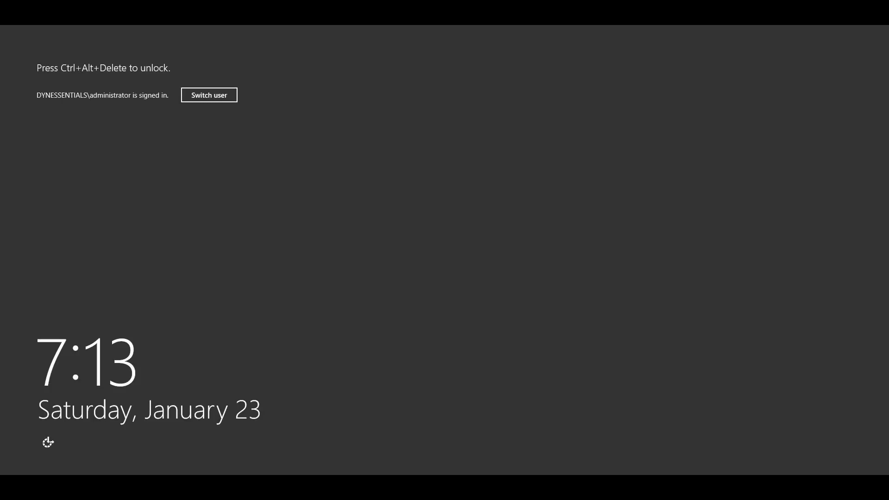
- Sign in with the administrator password and open the Services console via services.msc
key("ctrl+alt+Delete")
type("*********")
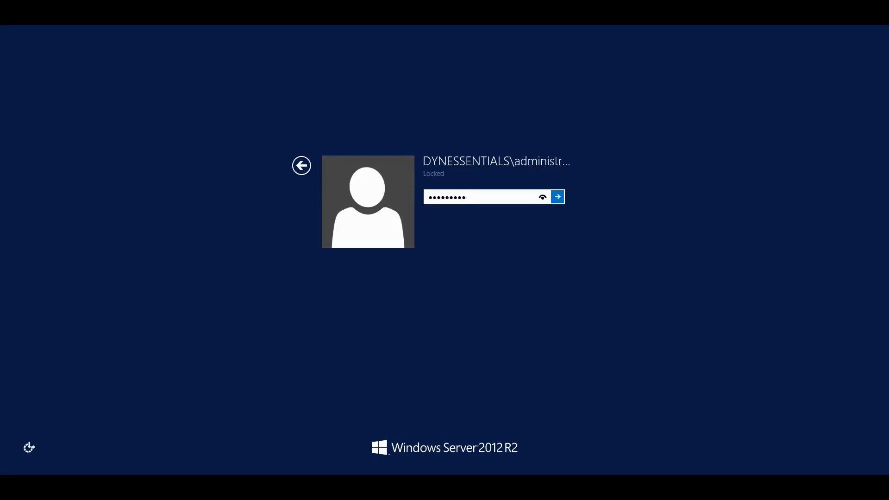
key("Return")
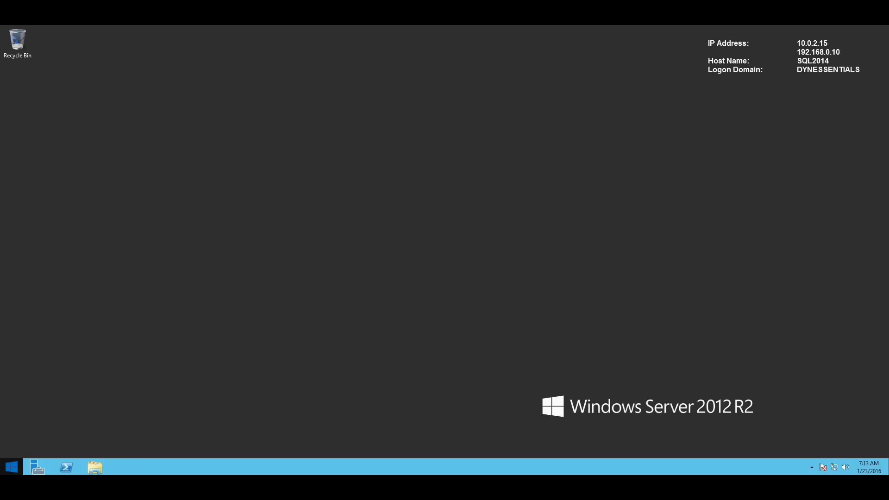
key("super+x")
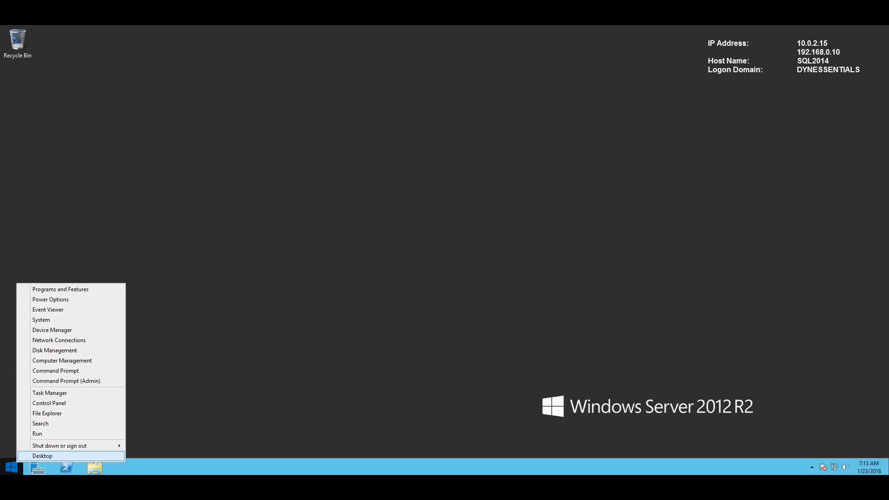
key("Up")
key("Up")
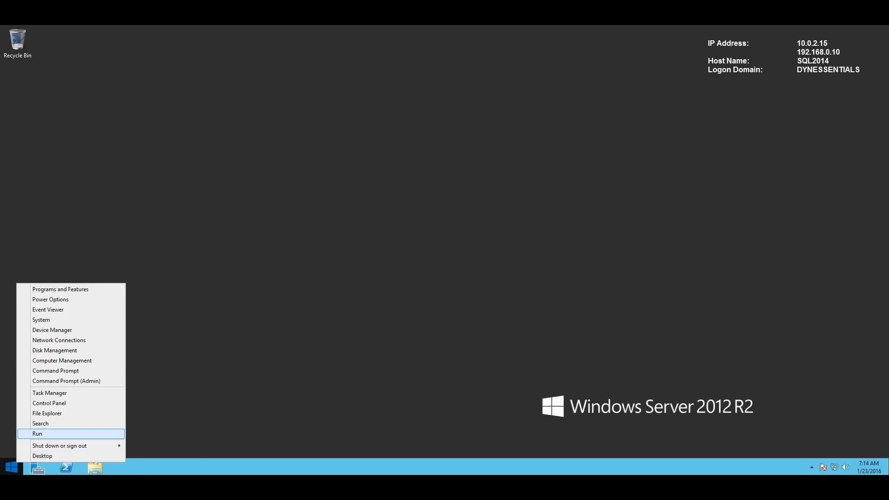
key("Return")
type("services.msc")
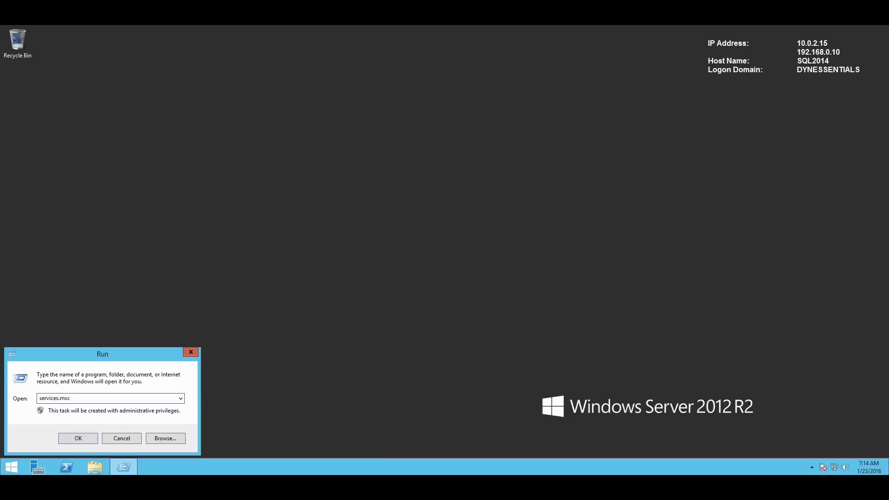
key("Return")
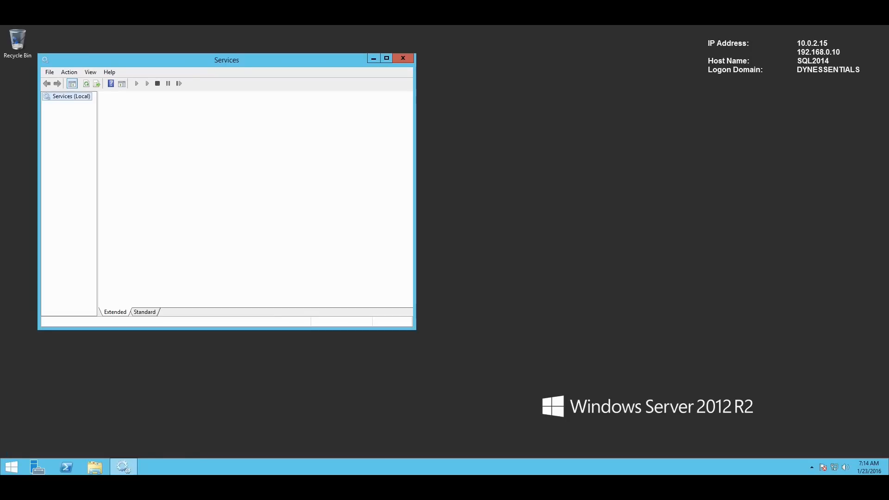
- Set SQL Server Agent (MSSQLSERVER) to Automatic startup, start it, and close Services
key("Tab")
type("sql")
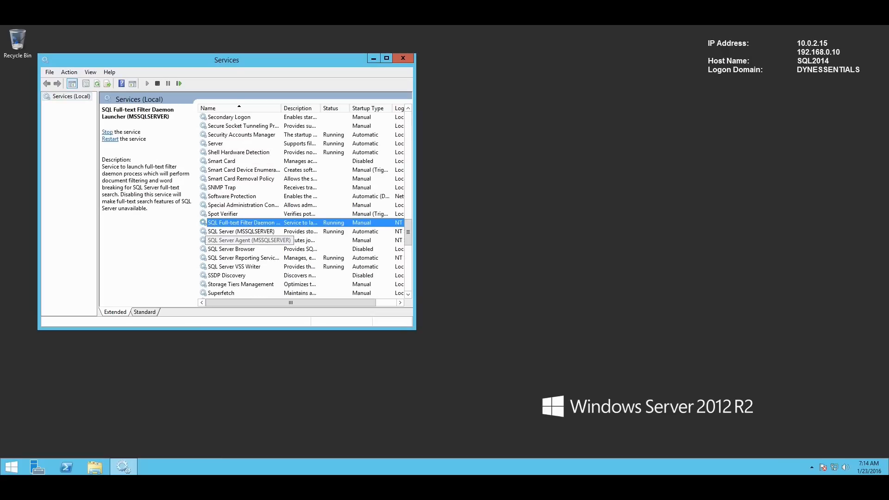
left_click(243, 241)
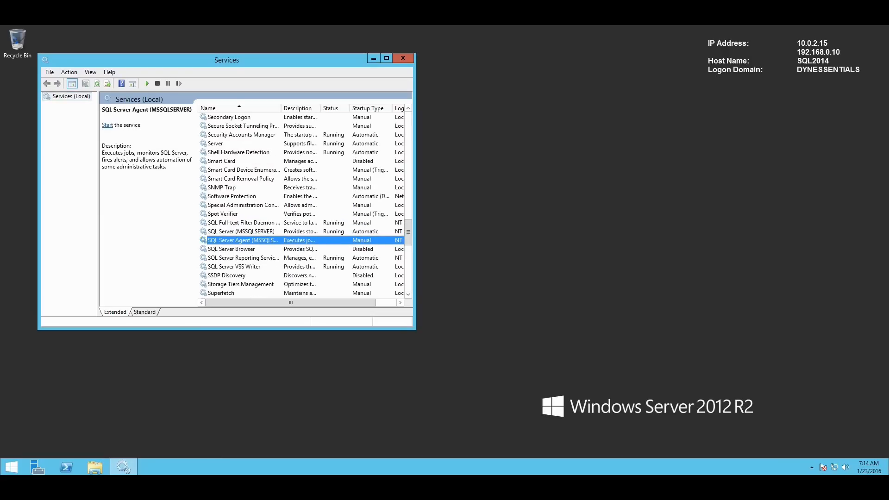
key("Return")
left_click(246, 186)
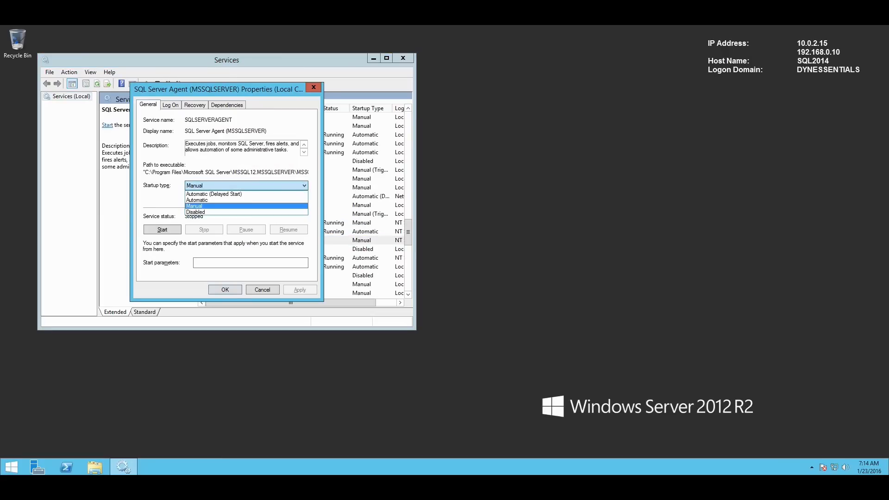
key("Return")
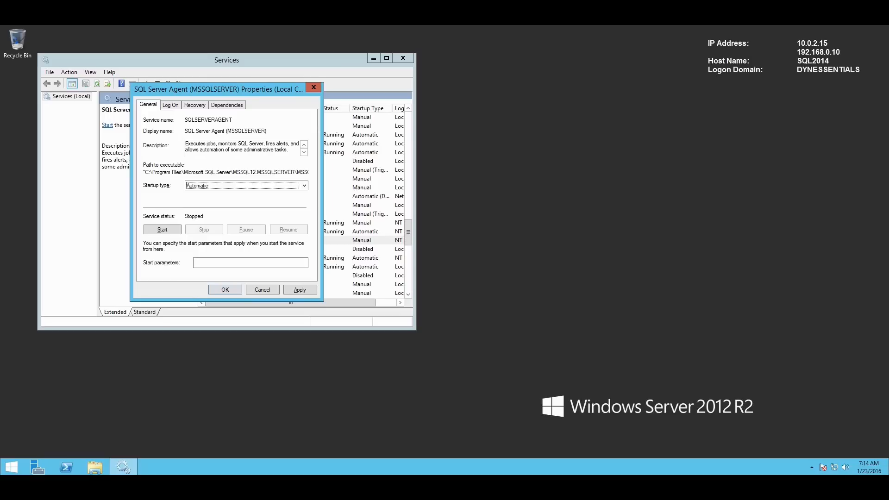
key("alt+a")
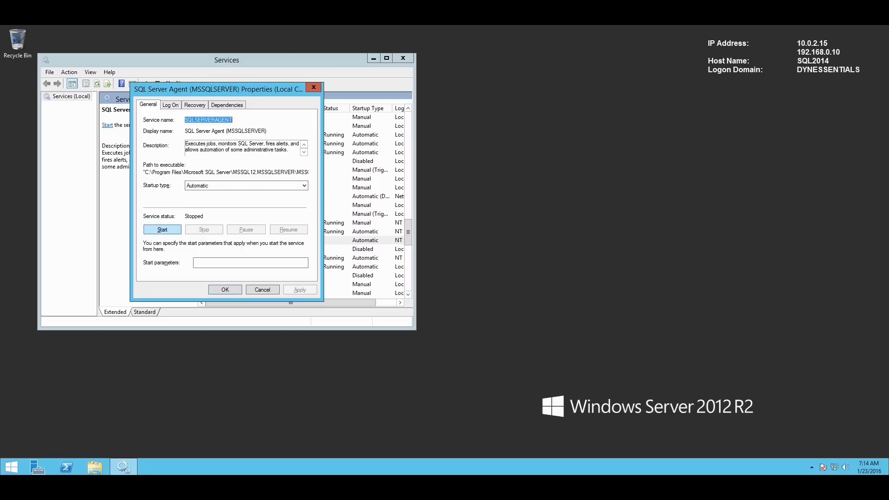
left_click(162, 229)
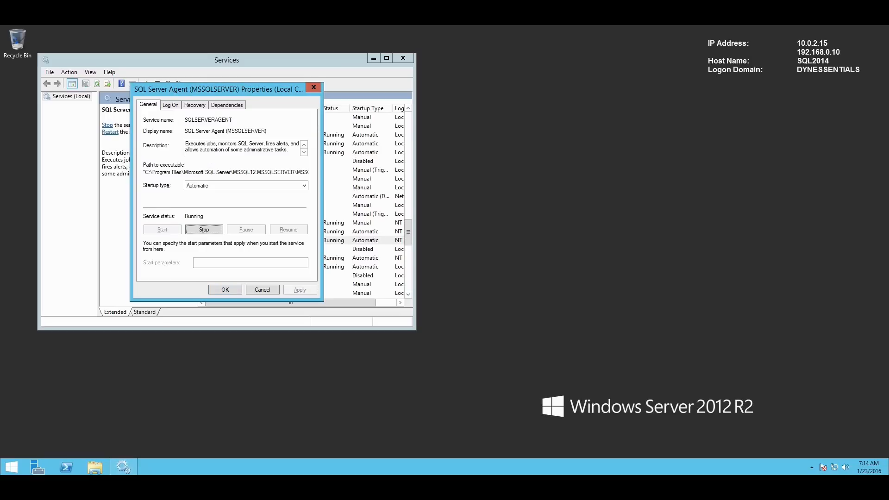
left_click(314, 87)
left_click(402, 58)
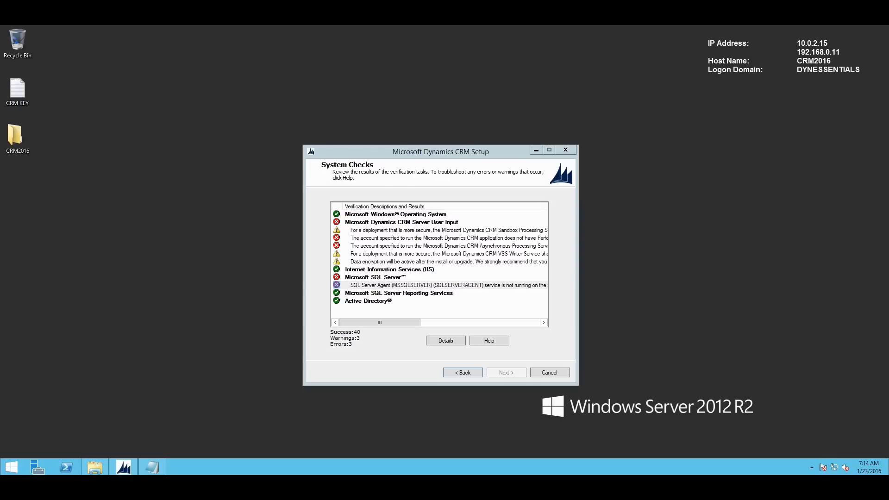
- Rerun the system checks and read the remaining application account permissions error
left_click(462, 372)
left_click(506, 373)
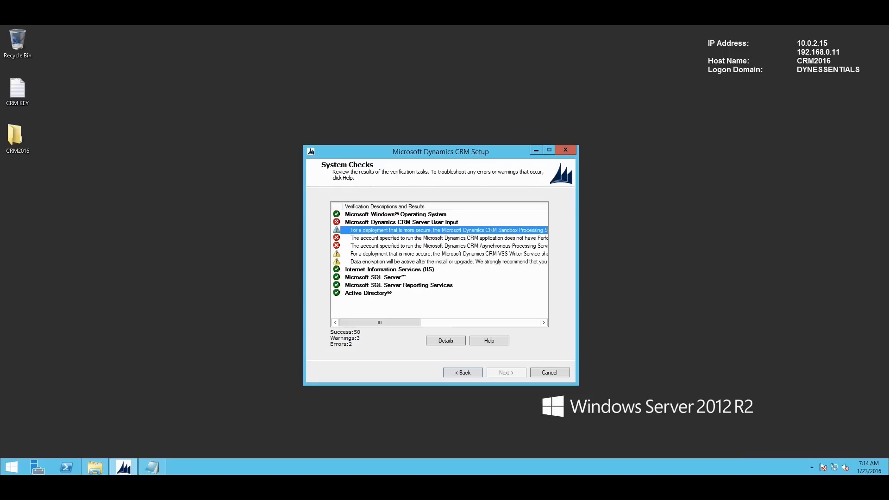
left_click(444, 237)
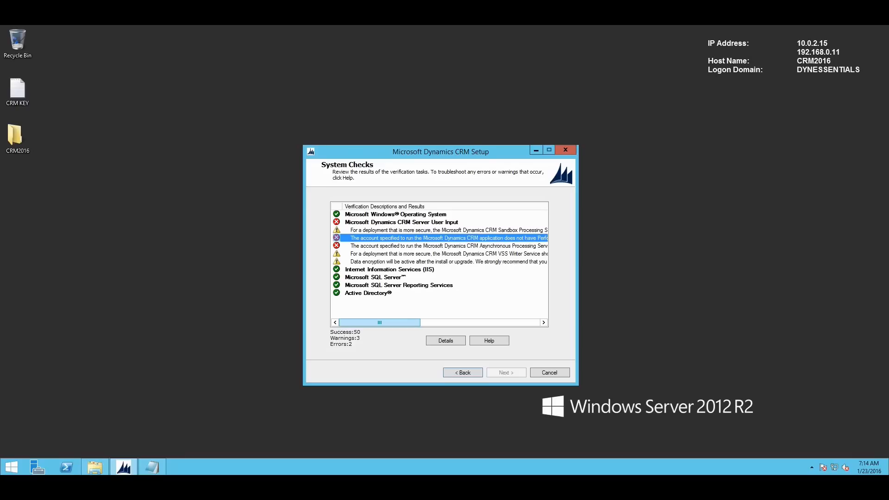
scroll(439, 263, "right", 5)
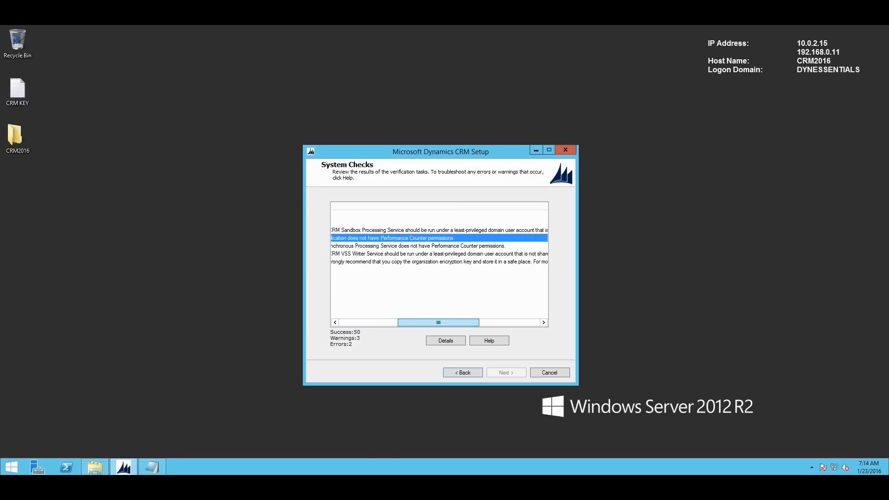
left_click_drag(439, 322, 432, 322)
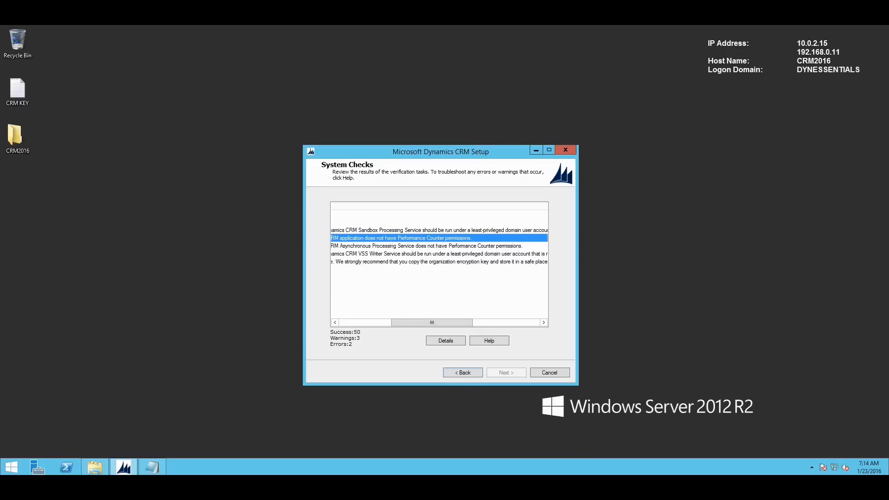
key("super")
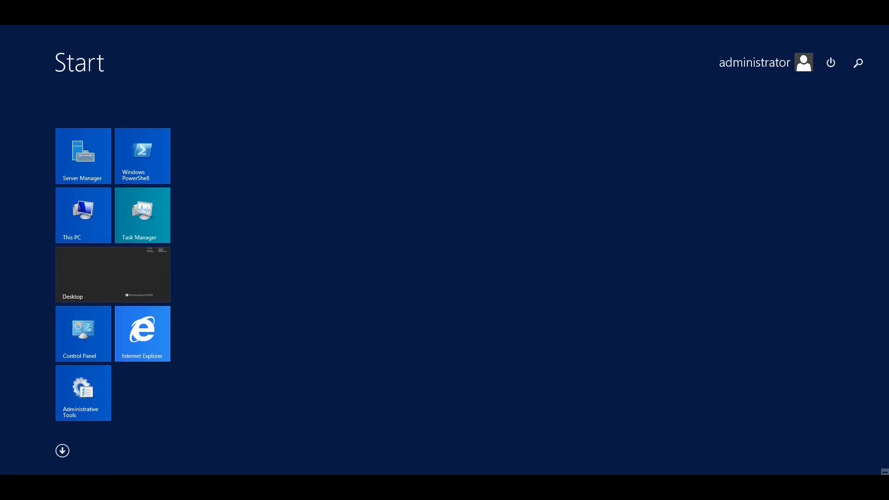
- Search 'userss' to open Local Users and Groups and show the Groups list
type("users")
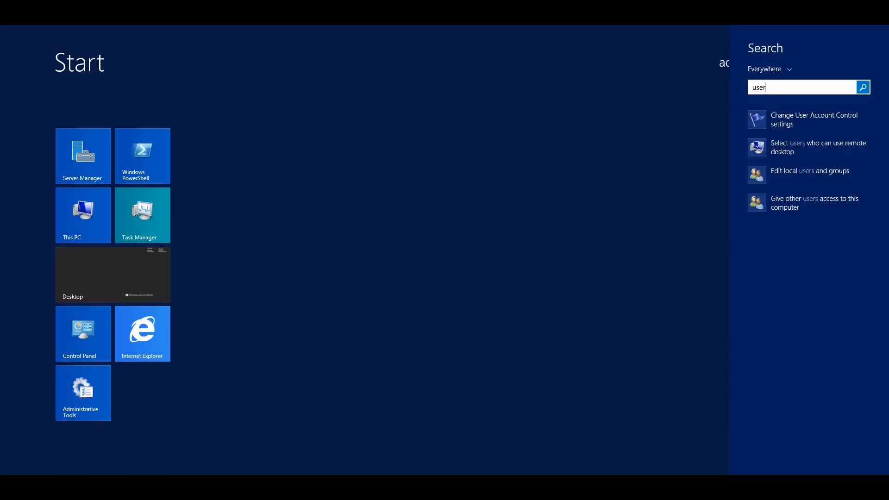
type("s")
key("Down")
key("Down")
key("Down")
key("Return")
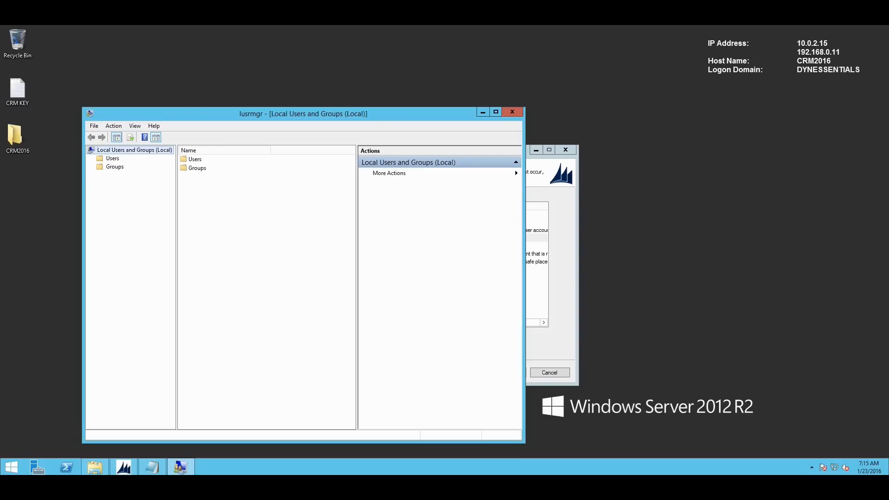
left_click(114, 167)
- Select Performance Monitor Users, then review the Performance Counter permissions error details in Setup
left_click_drag(178, 114, 138, 103)
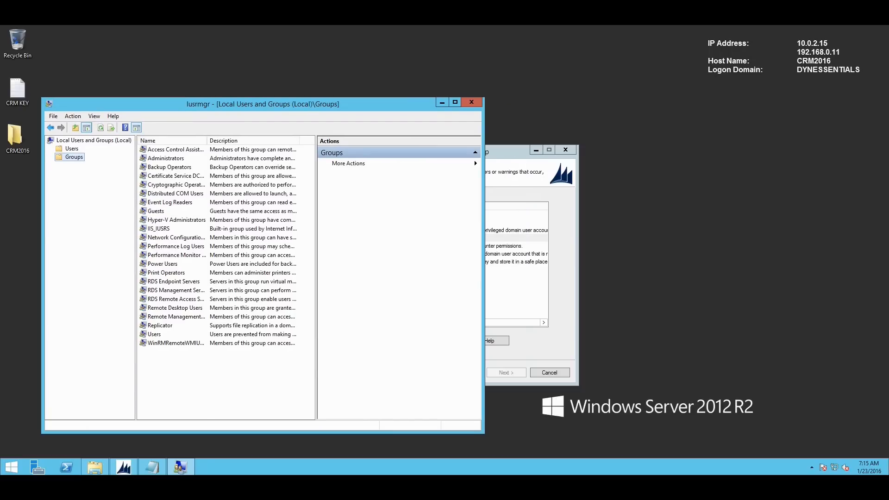
left_click(176, 255)
left_click(510, 238)
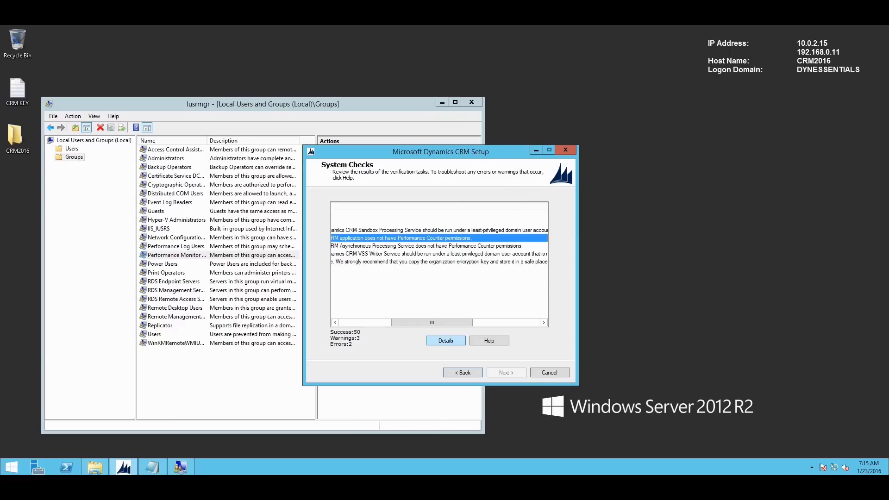
left_click(445, 340)
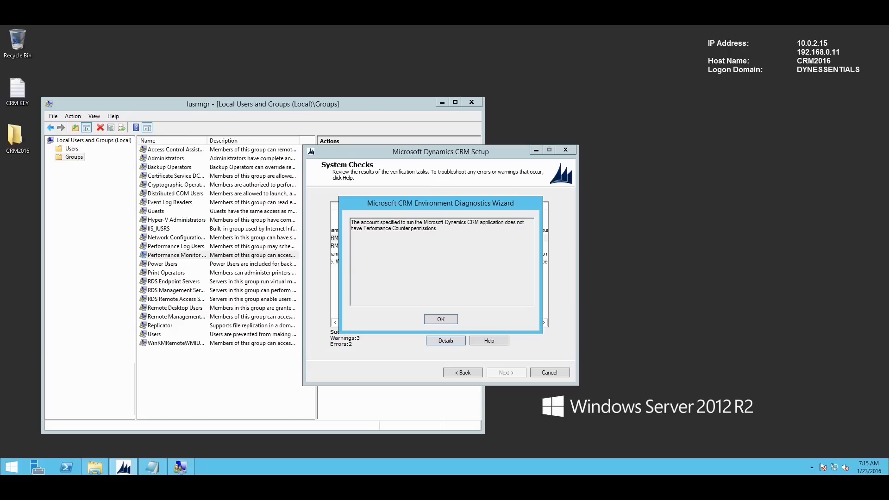
key("Return")
- Select Performance Log Users and widen the groups list to read the descriptions
left_click(177, 255)
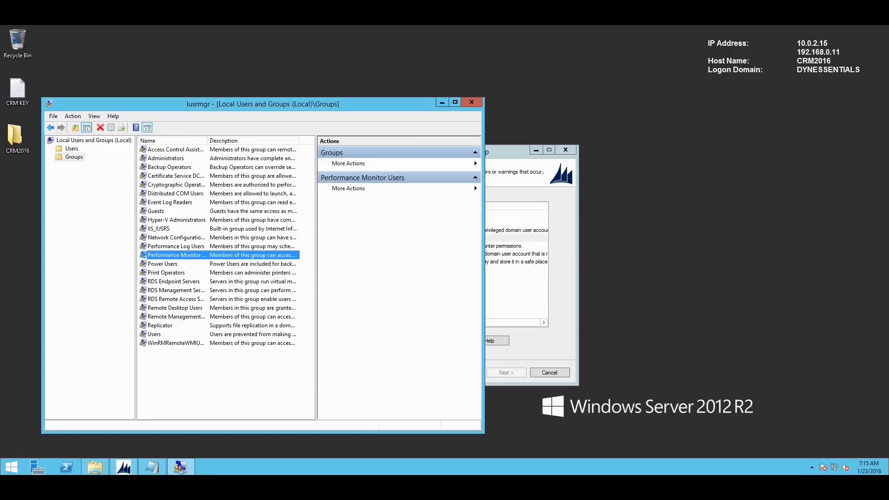
key("F2")
key("Escape")
left_click(176, 246)
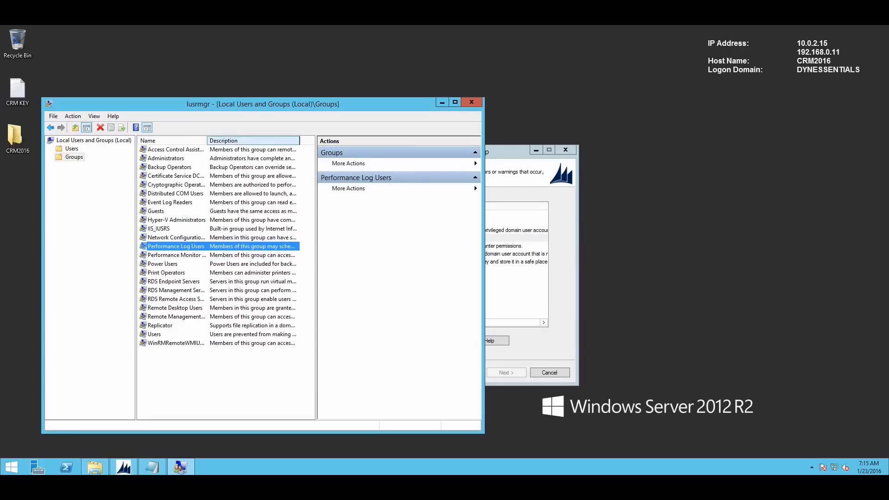
double_click(300, 141)
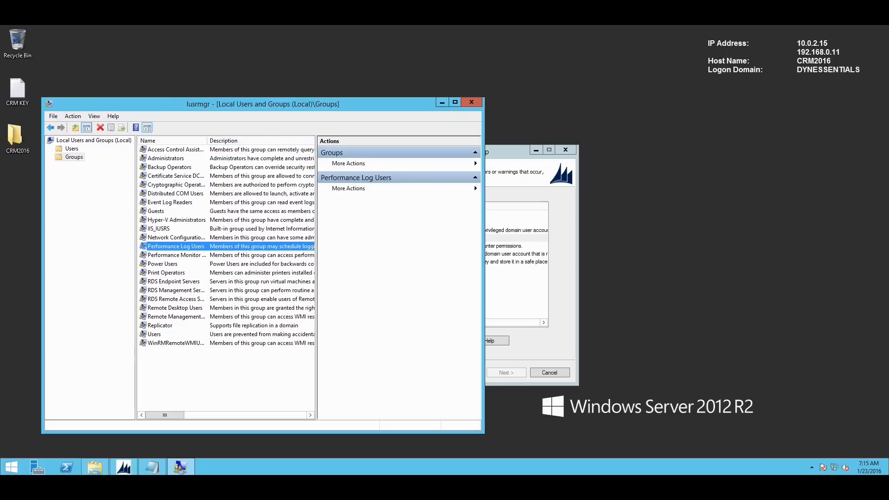
left_click_drag(316, 278, 409, 278)
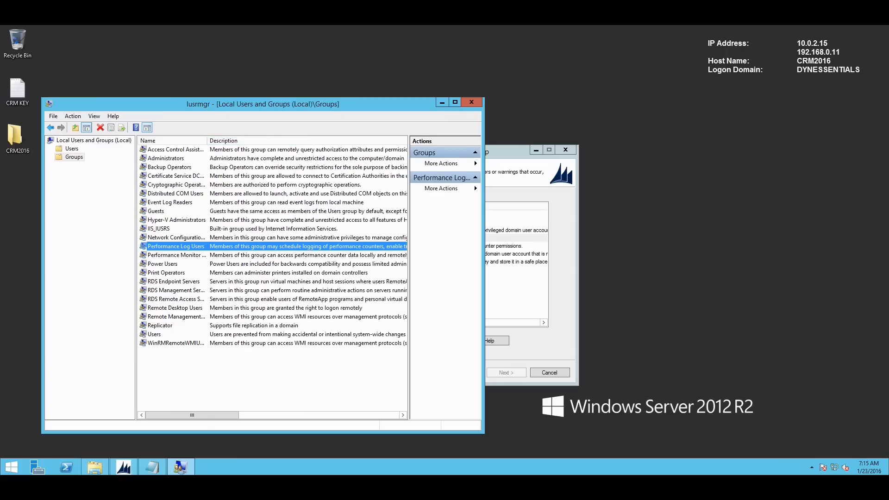
- Add the crmsvc account to Performance Log Users and close Local Users and Groups
double_click(176, 246)
left_click(198, 340)
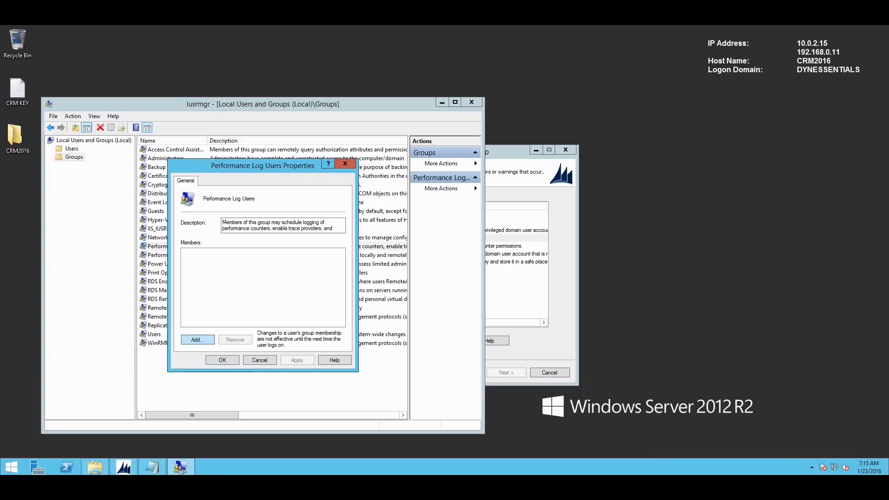
type("crmsvc")
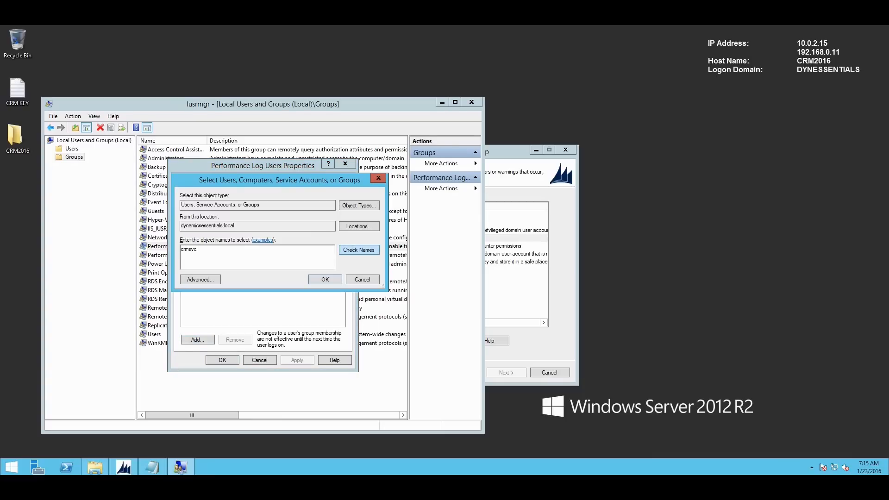
left_click(359, 250)
key("Return")
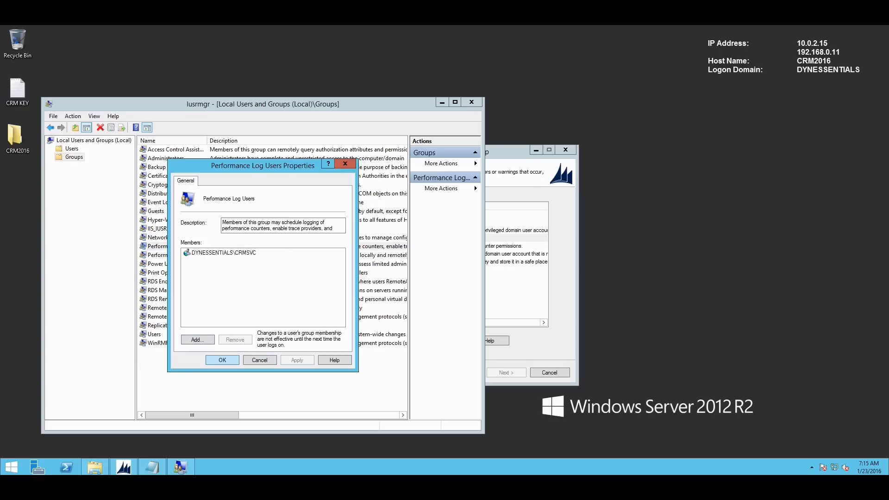
left_click(222, 360)
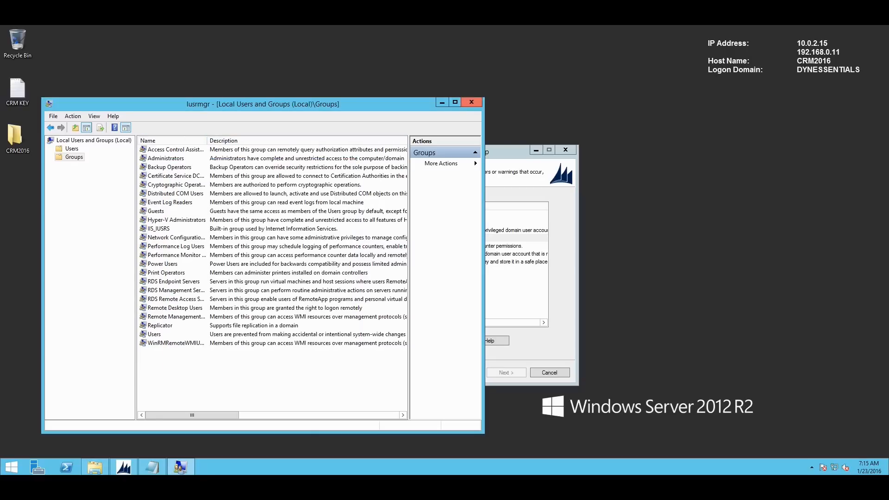
left_click(472, 103)
left_click_drag(432, 322, 379, 323)
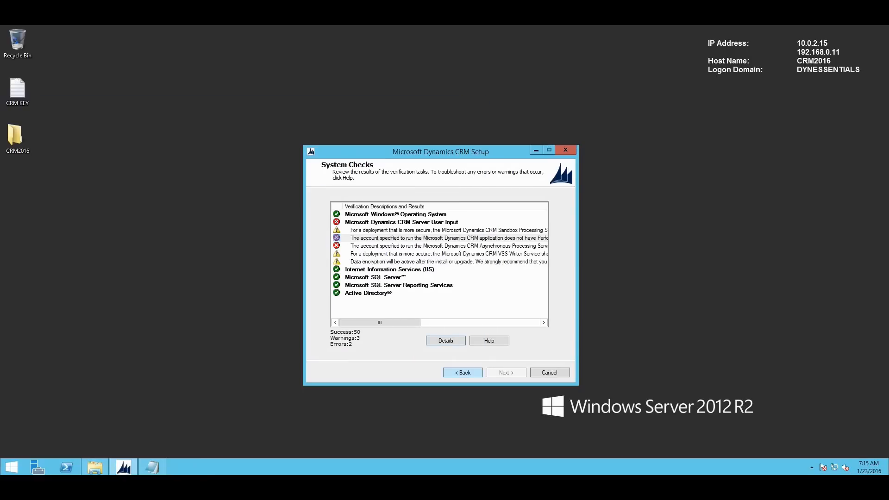
- Rerun the system checks to reach 0 errors and review the VSS Writer Service warning
left_click(463, 372)
left_click(505, 373)
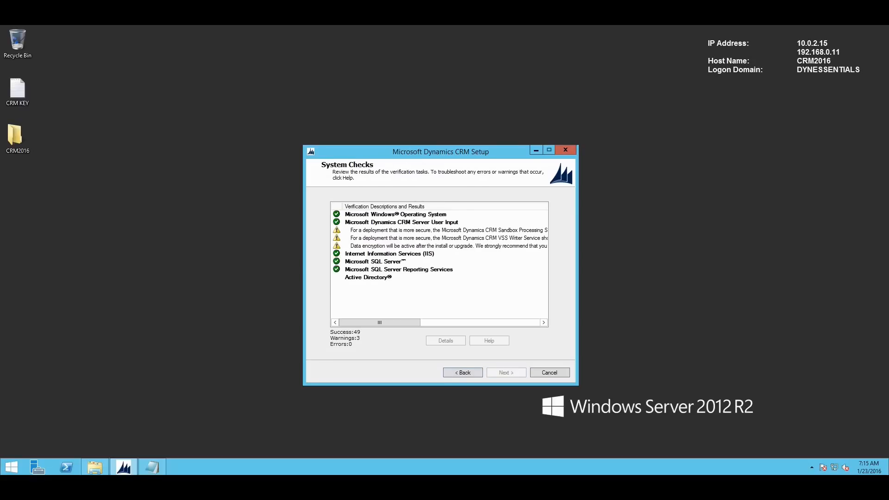
key("Down")
key("Down")
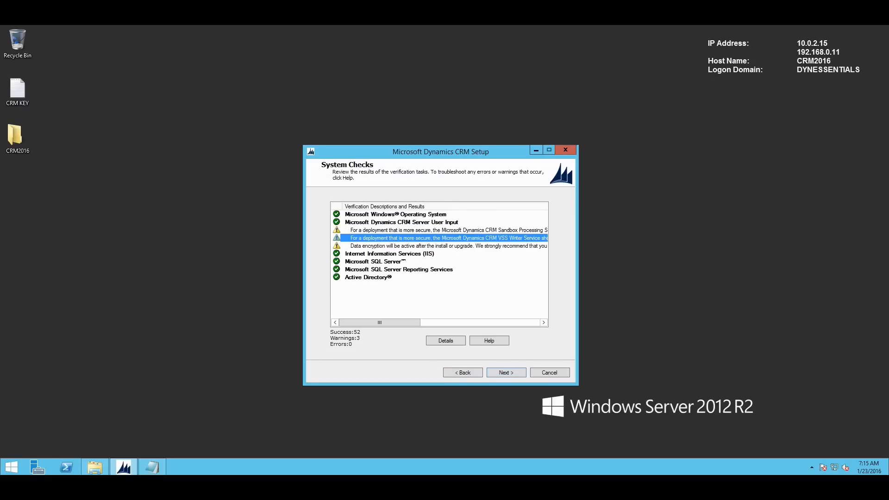
key("Up")
key("Up")
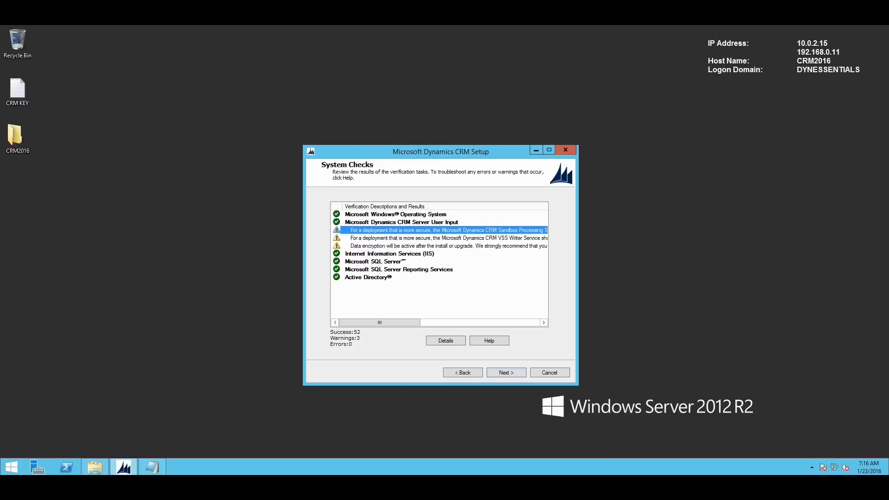
key("Down")
key("Down")
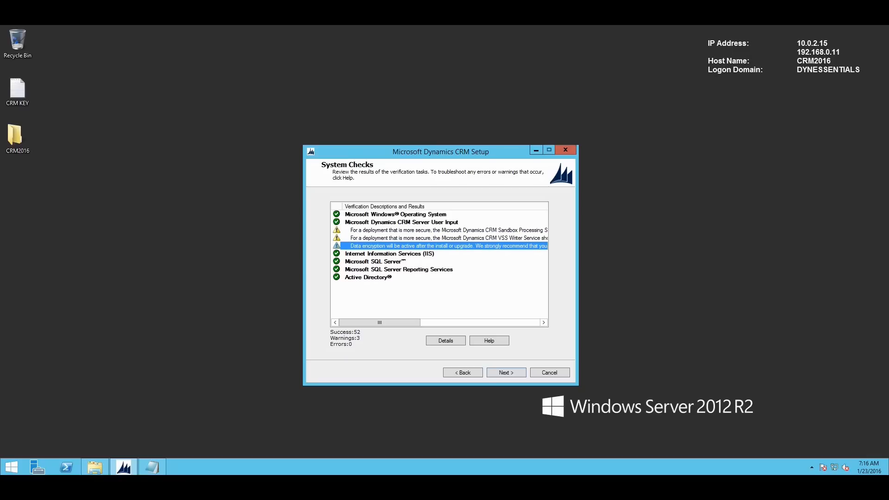
left_click(396, 215)
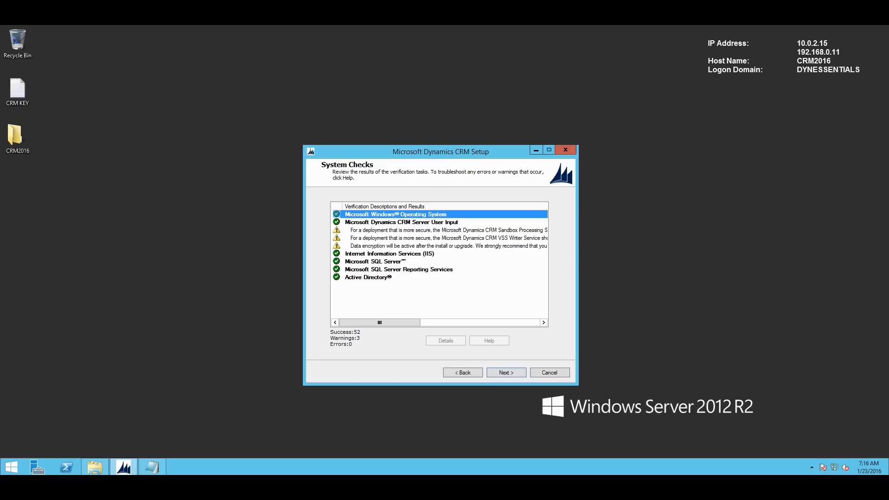
- Pass the disruption warning and summary, install CRM Server, and finish with restart checked
left_click(506, 373)
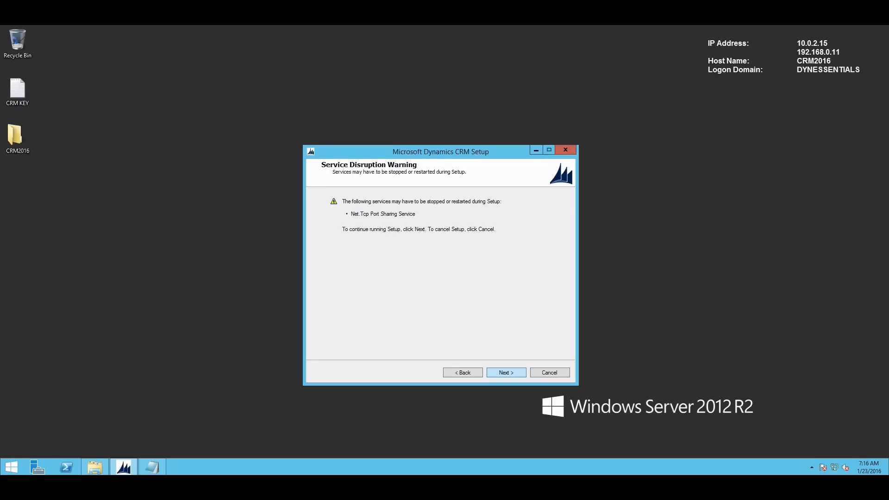
left_click(506, 373)
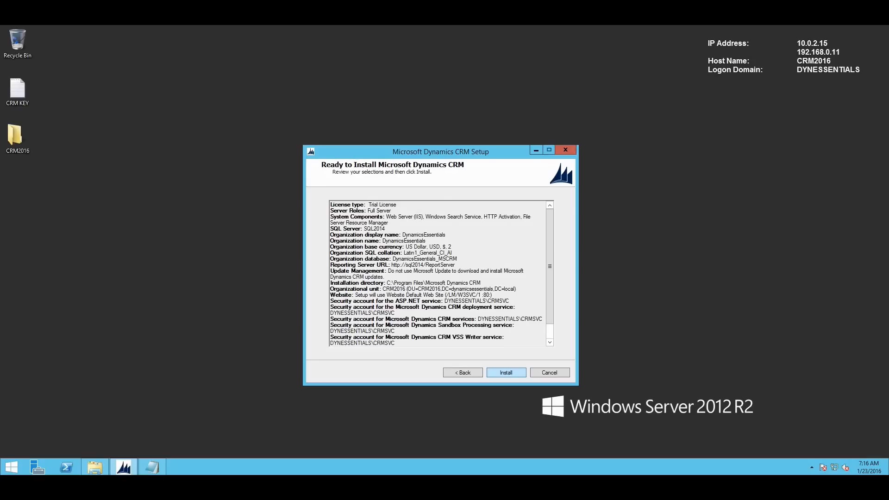
scroll(549, 266, "down", 1)
scroll(550, 266, "up", 1)
left_click(506, 372)
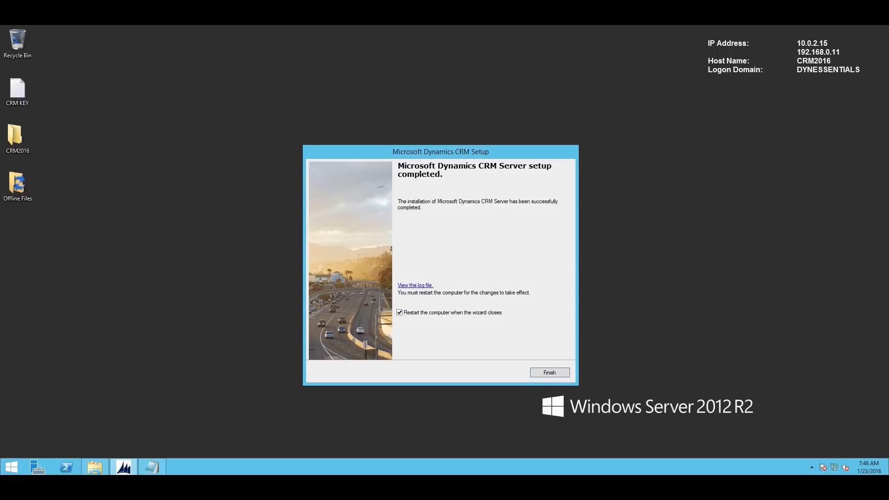
key("Return")
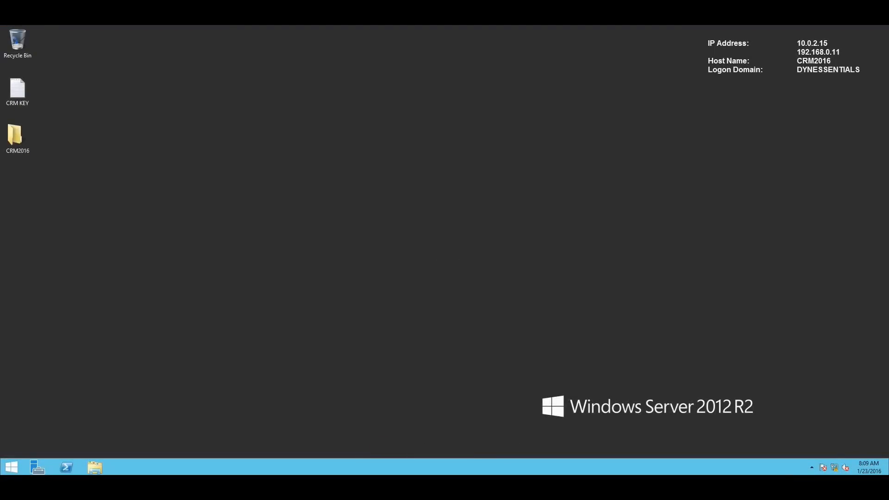
- Launch Deployment Manager from a Start search for 'deploym' and confirm both servers are enabled
left_click(12, 467)
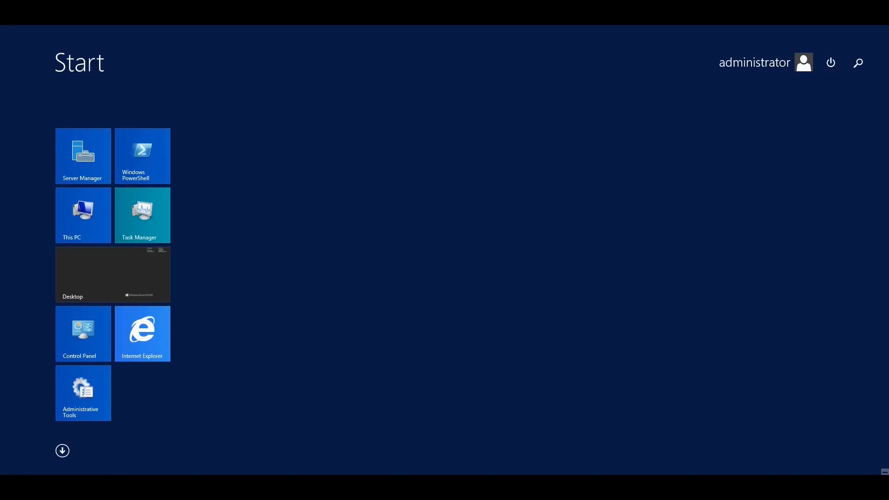
type("deployment Manager")
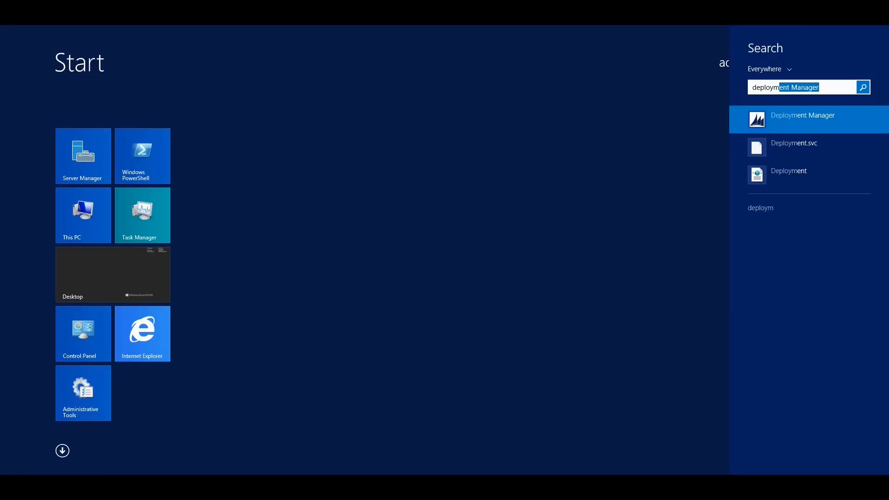
key("Return")
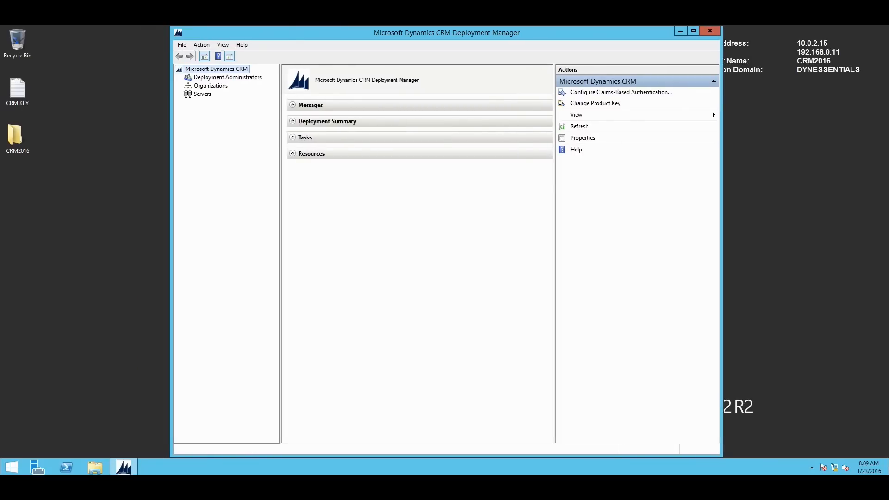
left_click(202, 94)
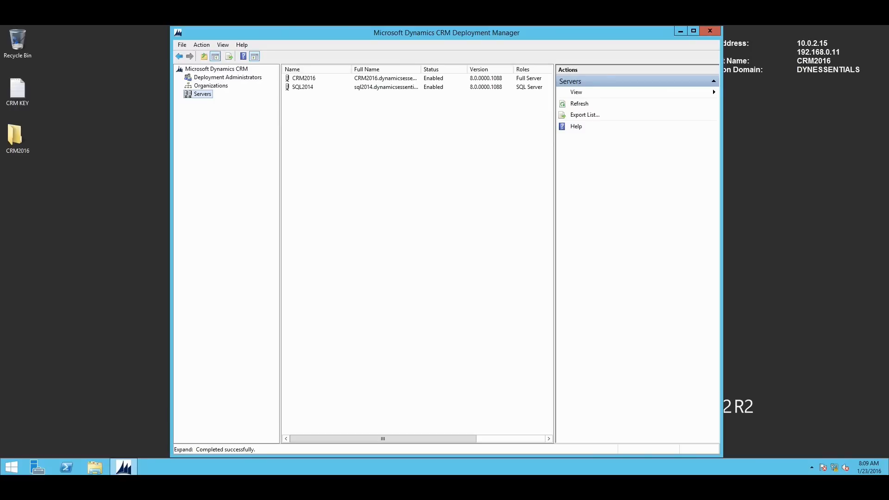
left_click(228, 77)
left_click(216, 69)
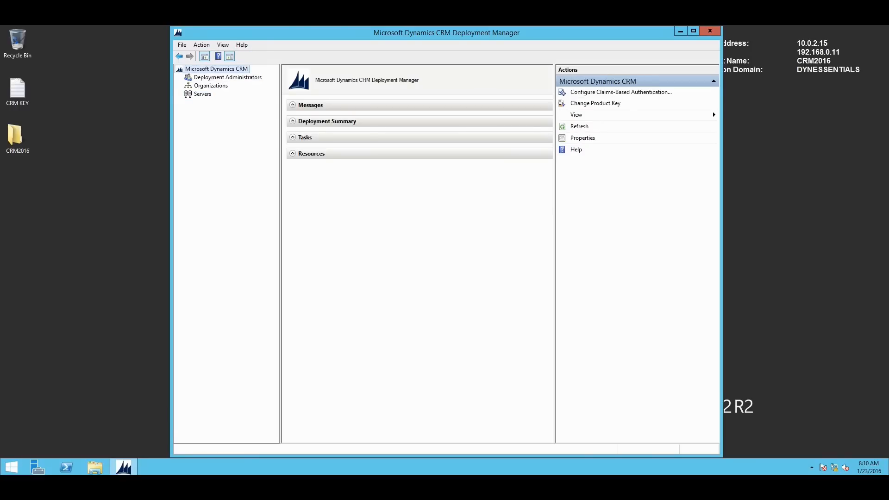
- Confirm the DynamicsEssentials organization is enabled and browse to it in Internet Explorer
left_click(211, 85)
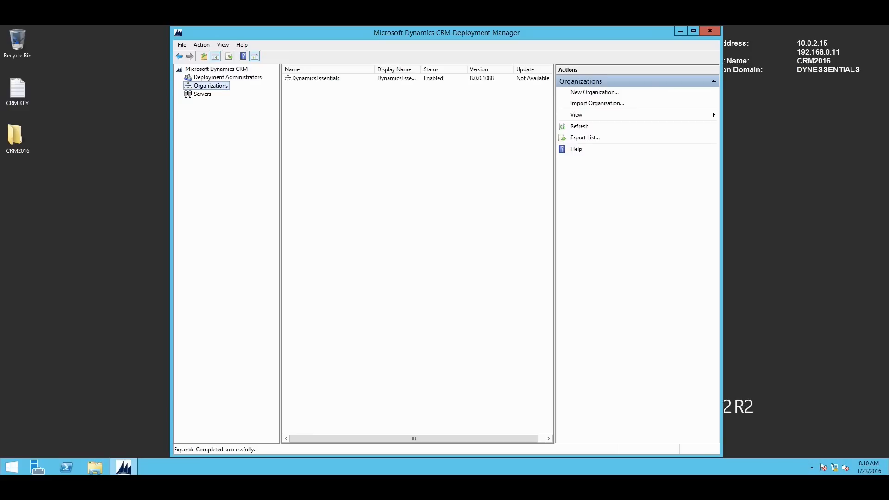
right_click(317, 78)
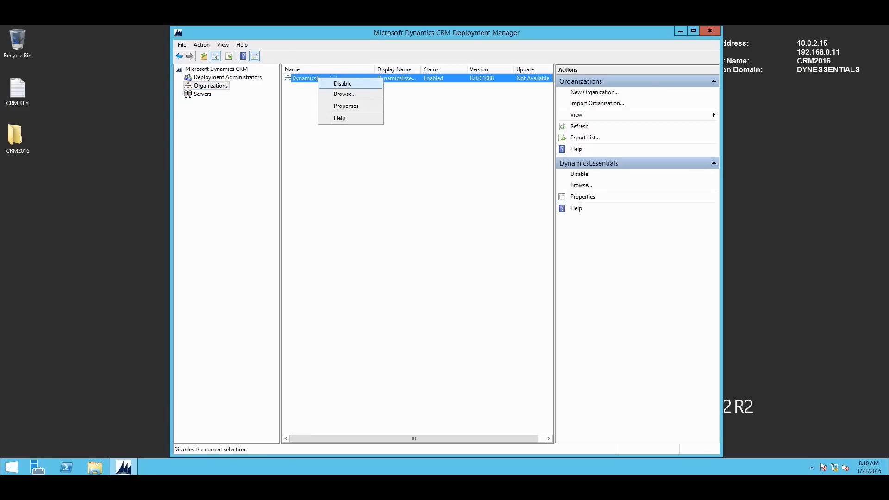
left_click(344, 94)
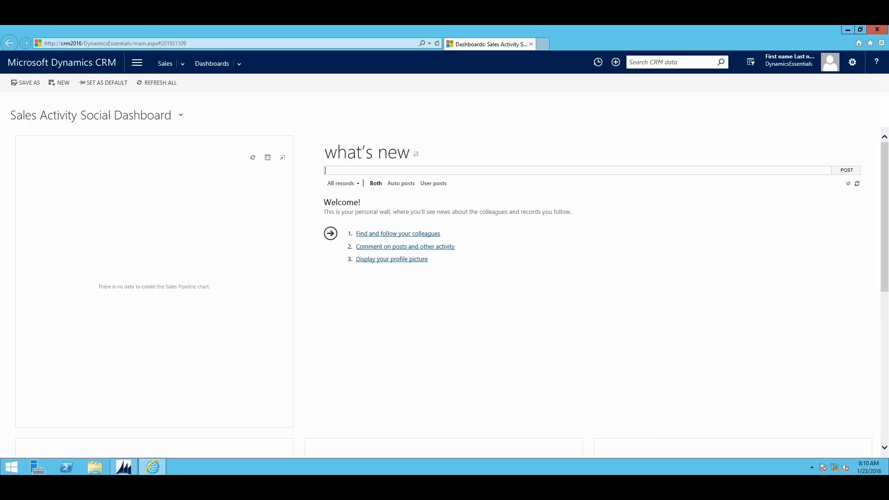
left_click(82, 43)
left_click(81, 43)
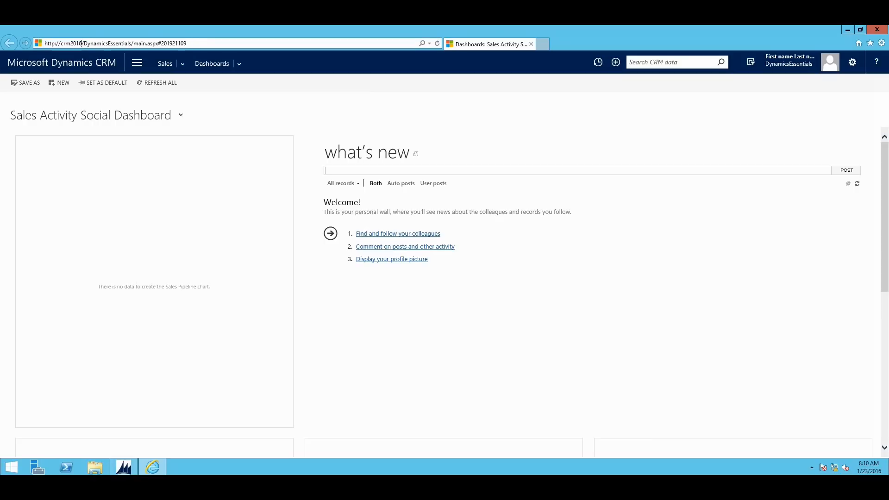
left_click_drag(61, 43, 94, 43)
left_click(118, 43)
left_click_drag(84, 43, 132, 43)
left_click(85, 43)
left_click(123, 43)
left_click_drag(132, 43, 45, 43)
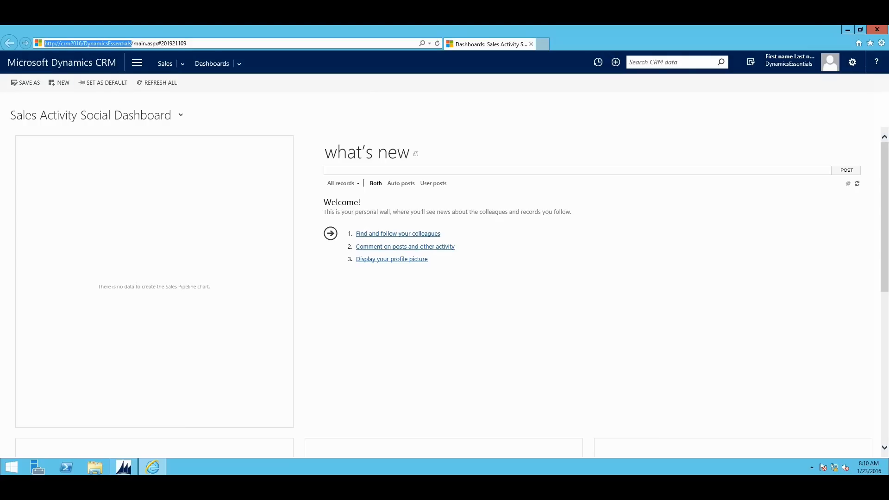